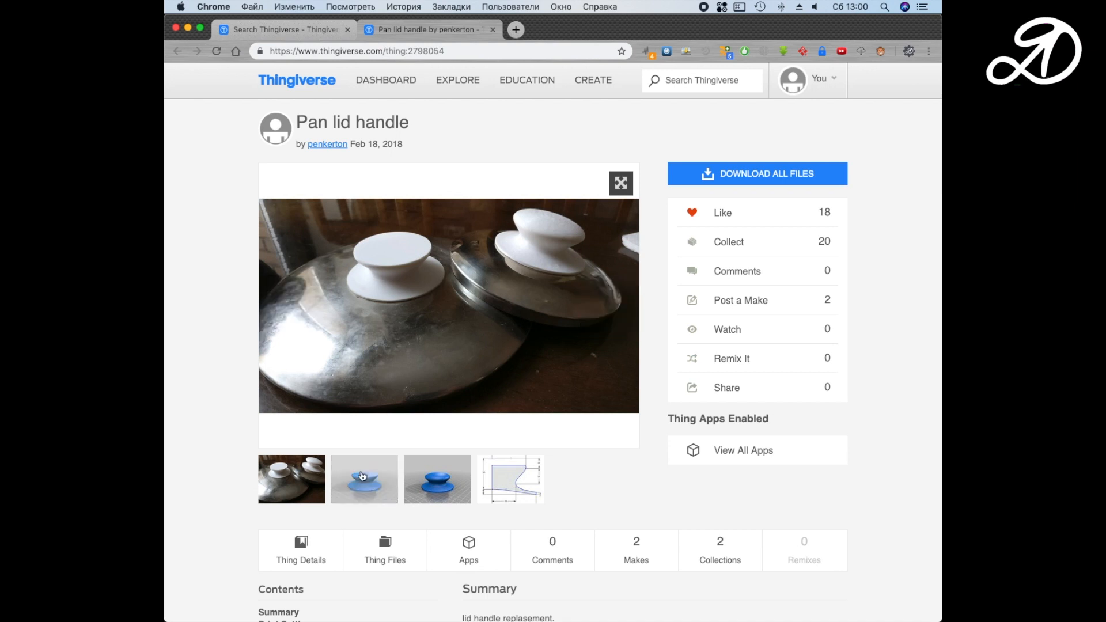
View the Pan lid handle's renders and its dimensioned profile drawing in the image gallery
left_click(392, 477)
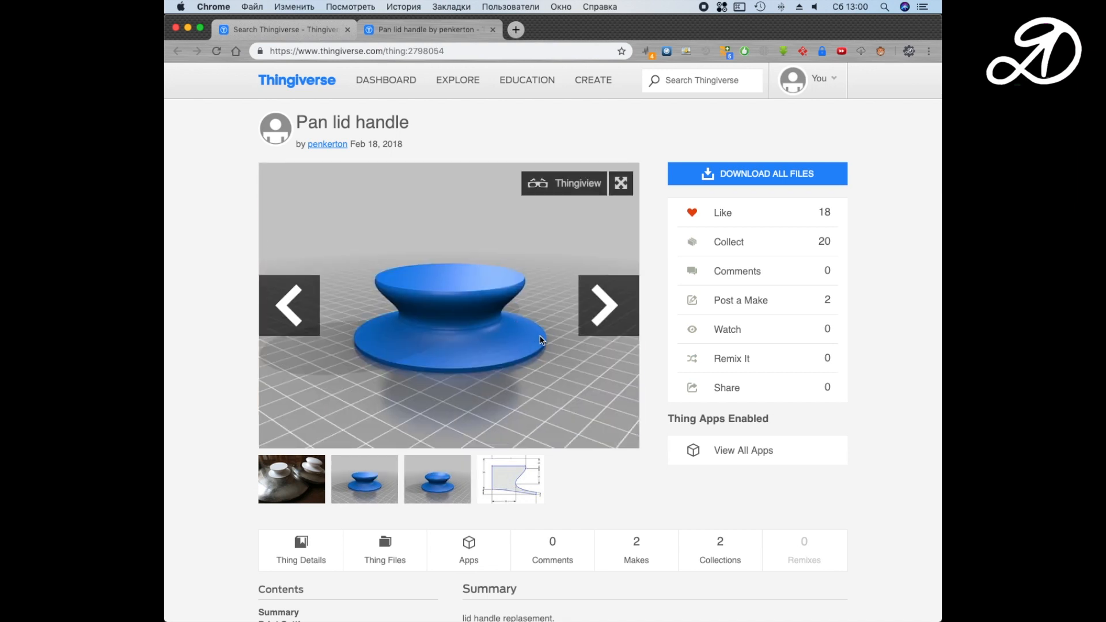
left_click(444, 493)
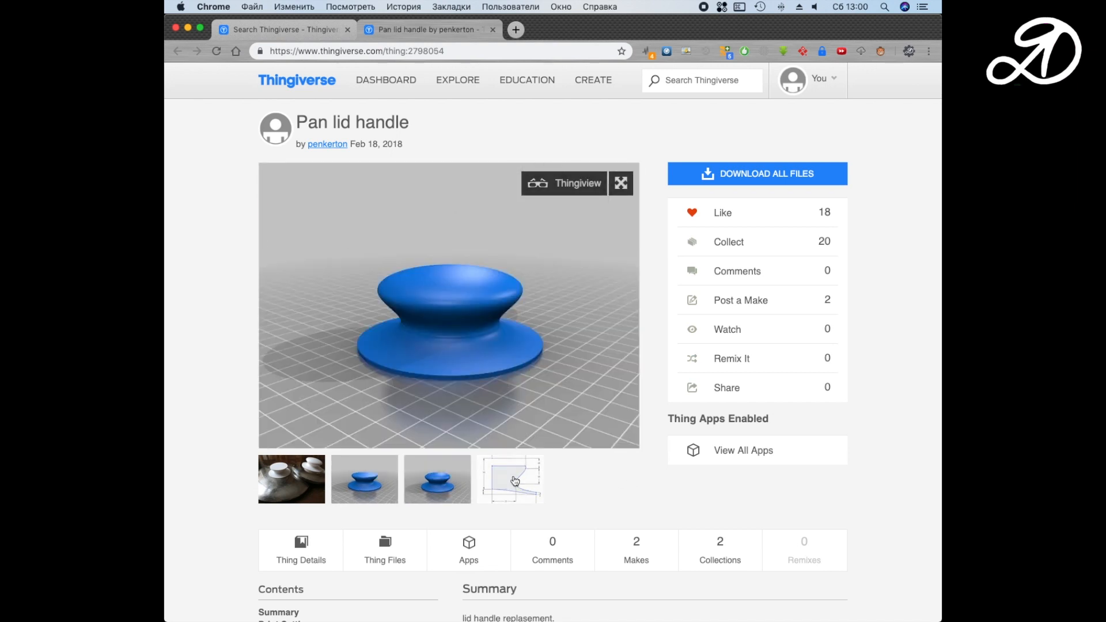
left_click(509, 479)
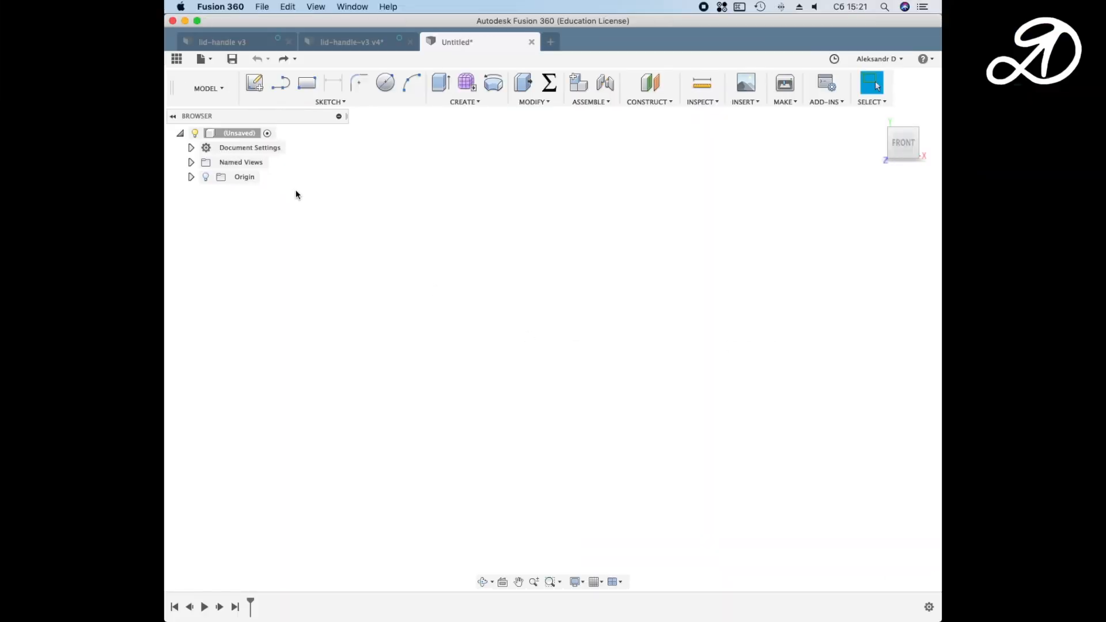
In Fusion 360, start a new sketch on the front (XY) plane
left_click(255, 86)
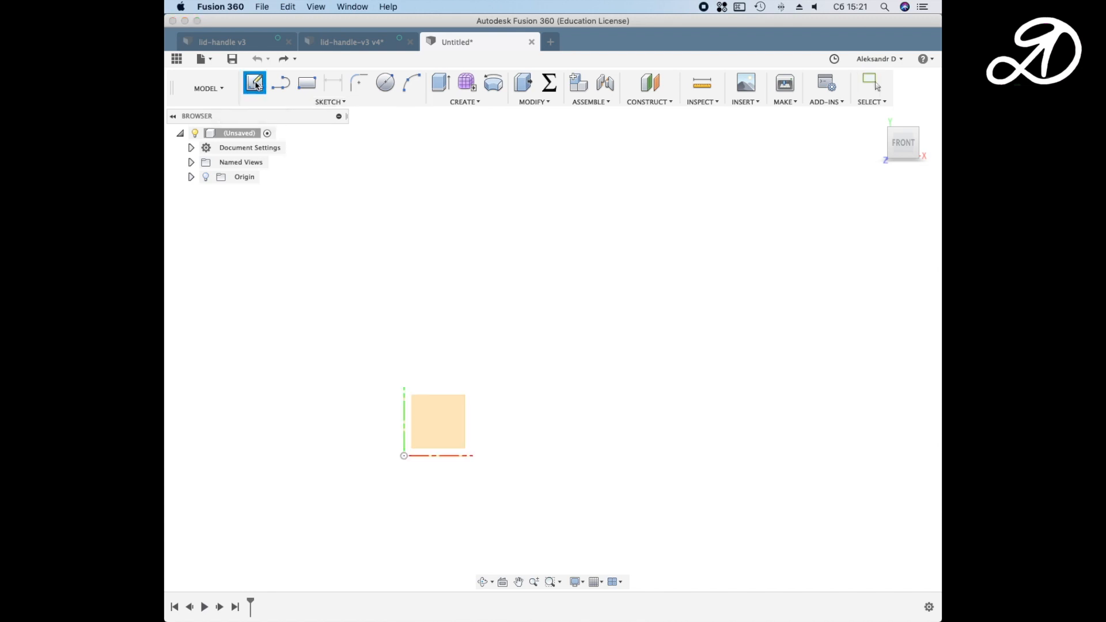
left_click(438, 420)
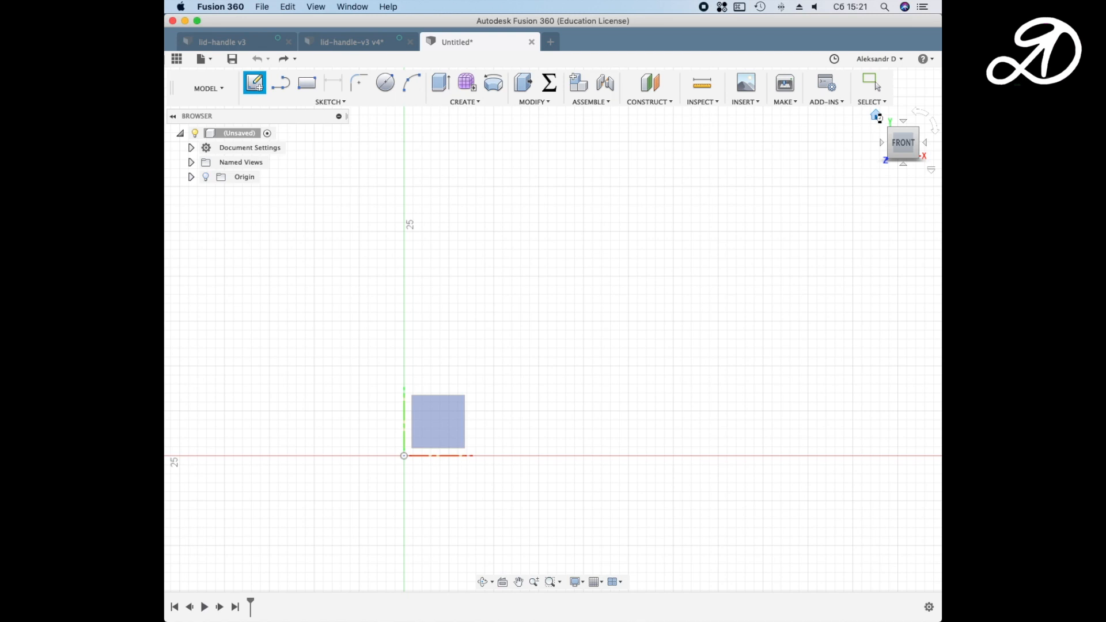
left_click(877, 116)
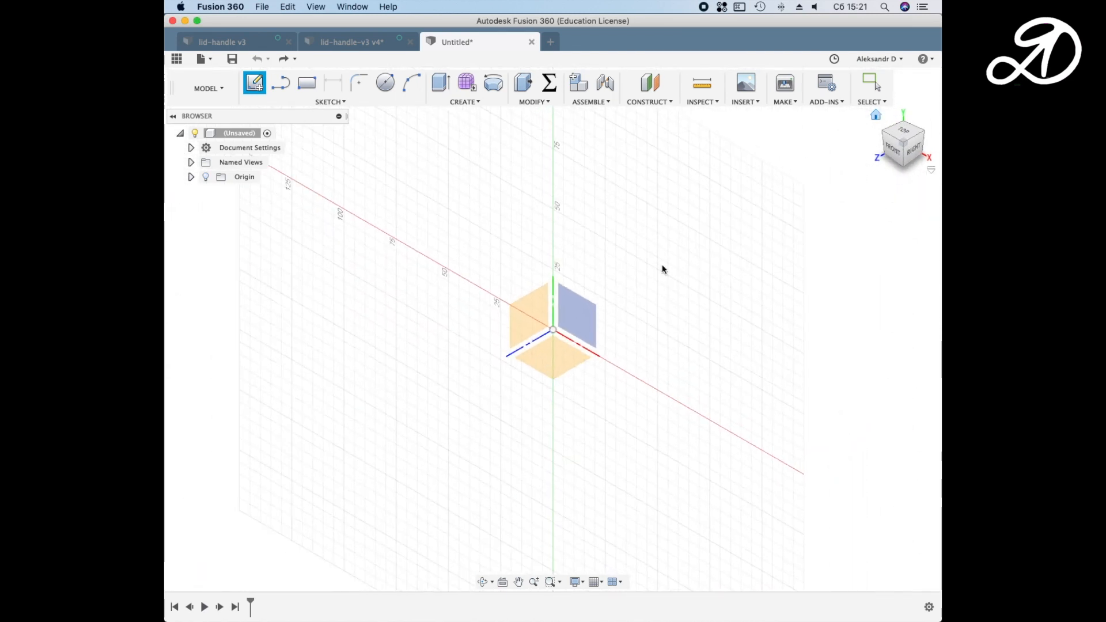
left_click(573, 310)
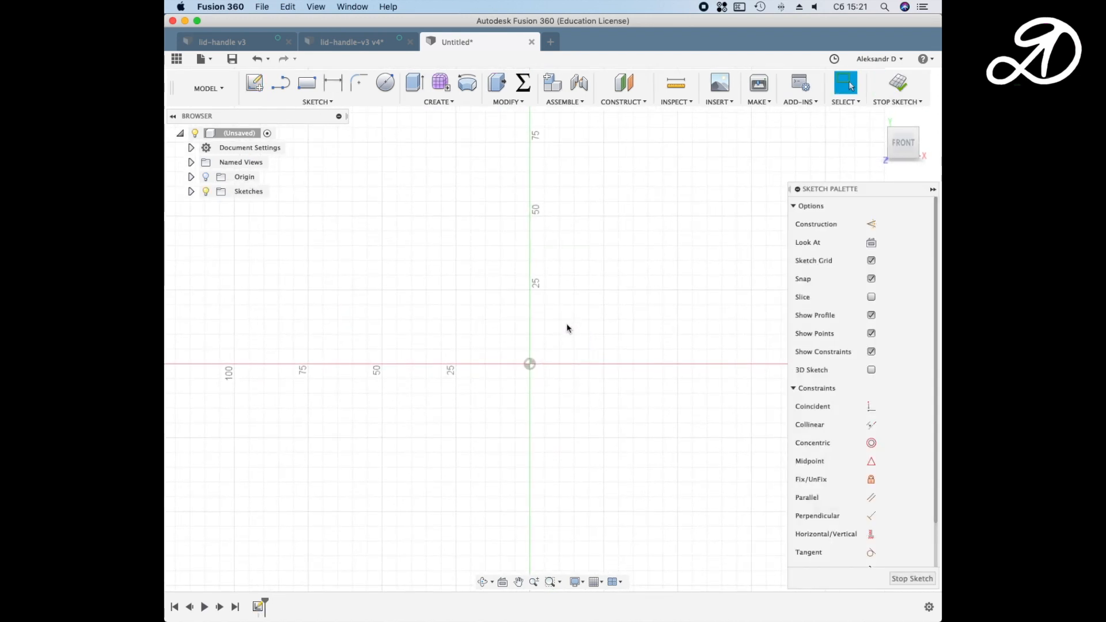
Sketch an open line profile: base line to the origin, vertical axis edge, horizontal top edge, short downward outer edge and inward-slanting edge
scroll(569, 328, "up", 5)
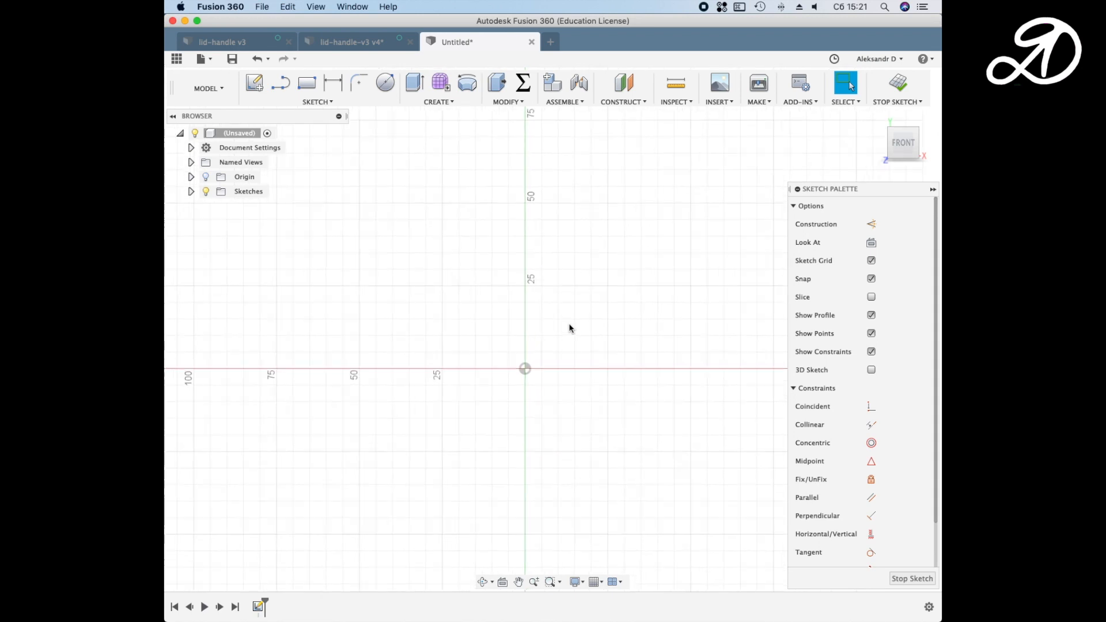
left_click(291, 86)
left_click(615, 419)
left_click(475, 418)
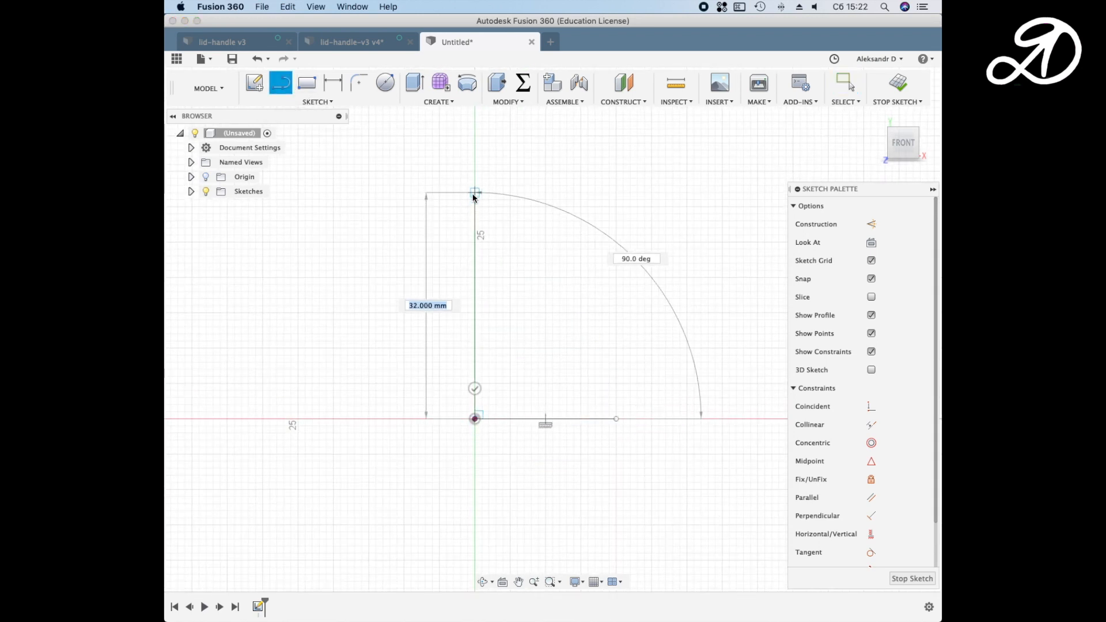
left_click(474, 171)
left_click(722, 171)
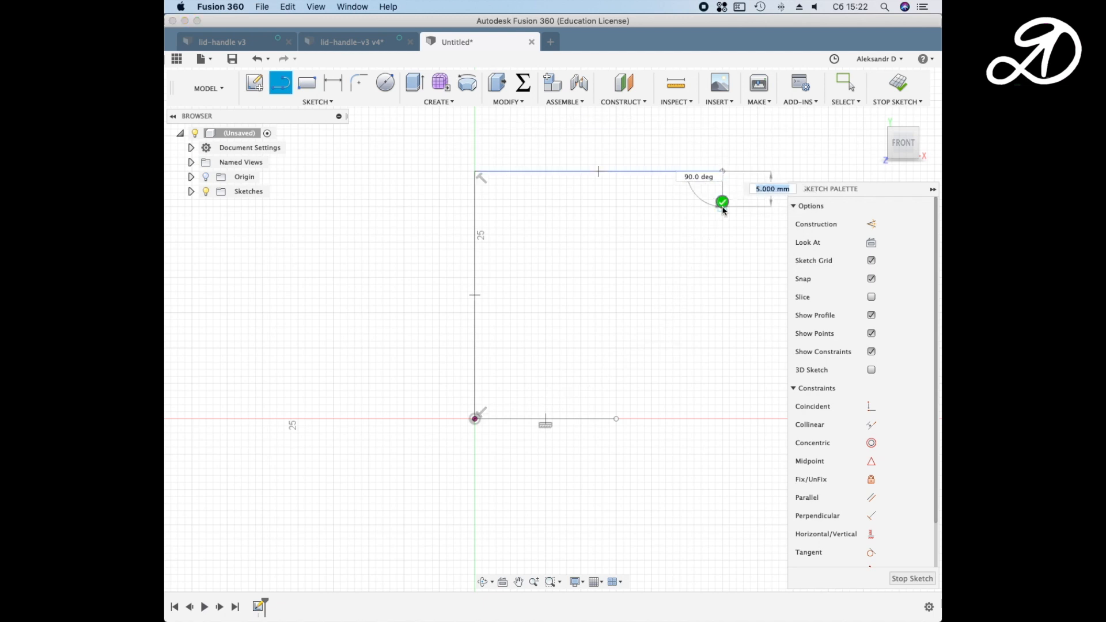
left_click(722, 214)
left_click(581, 320)
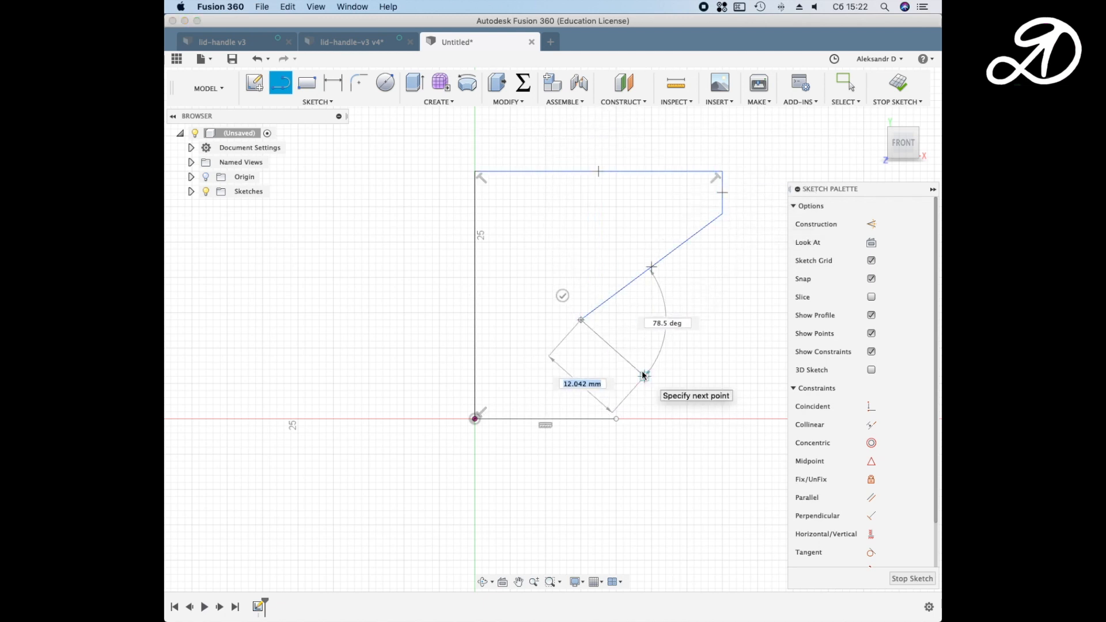
key("Escape")
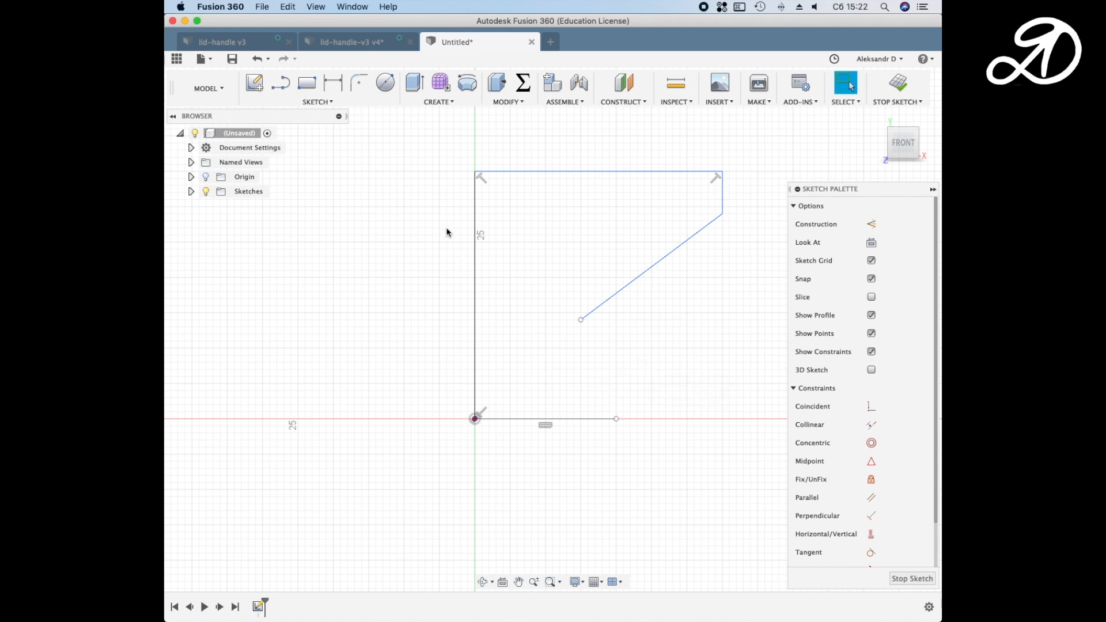
Draw a construction line from the base line's free end, parallel to the slanted edge, and set its angle to the base at 40°
left_click(280, 84)
left_click(871, 225)
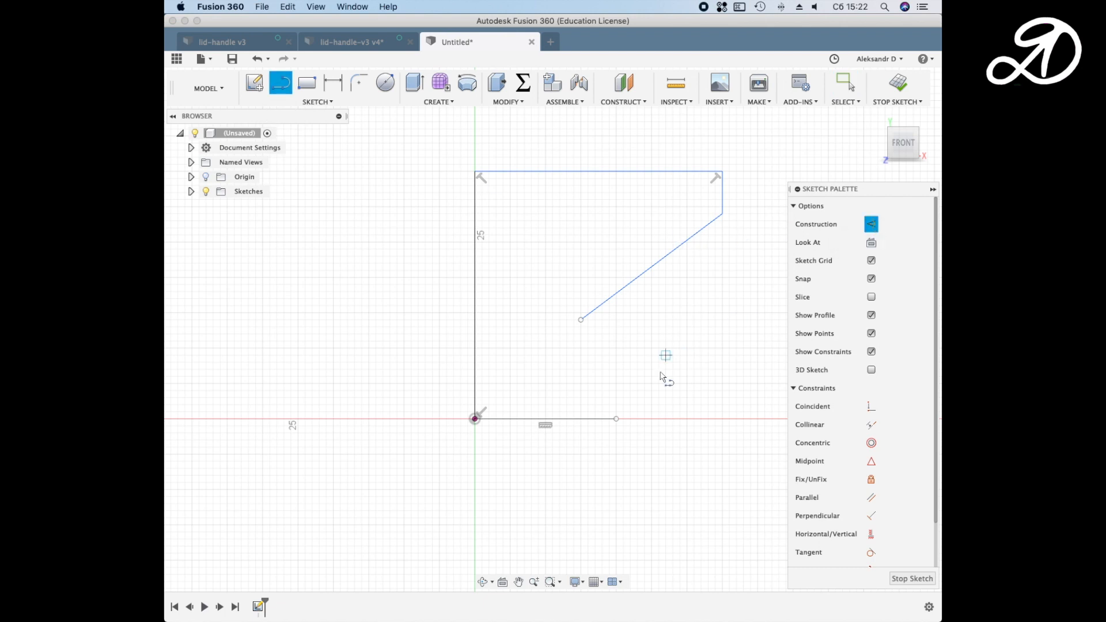
left_click(707, 350)
left_click(334, 86)
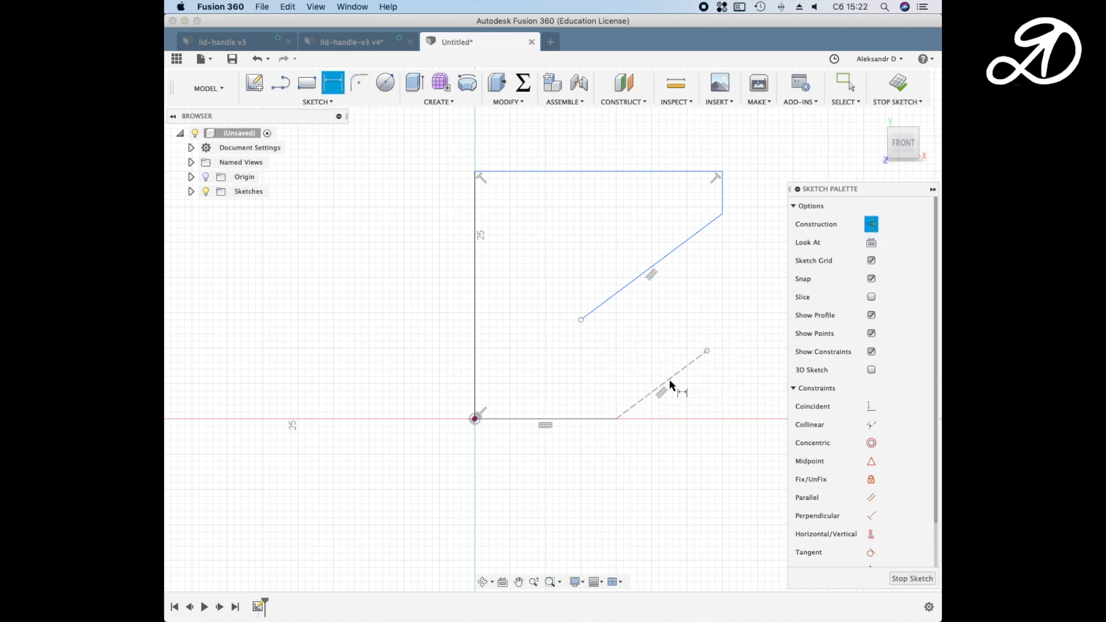
left_click(667, 380)
left_click(606, 419)
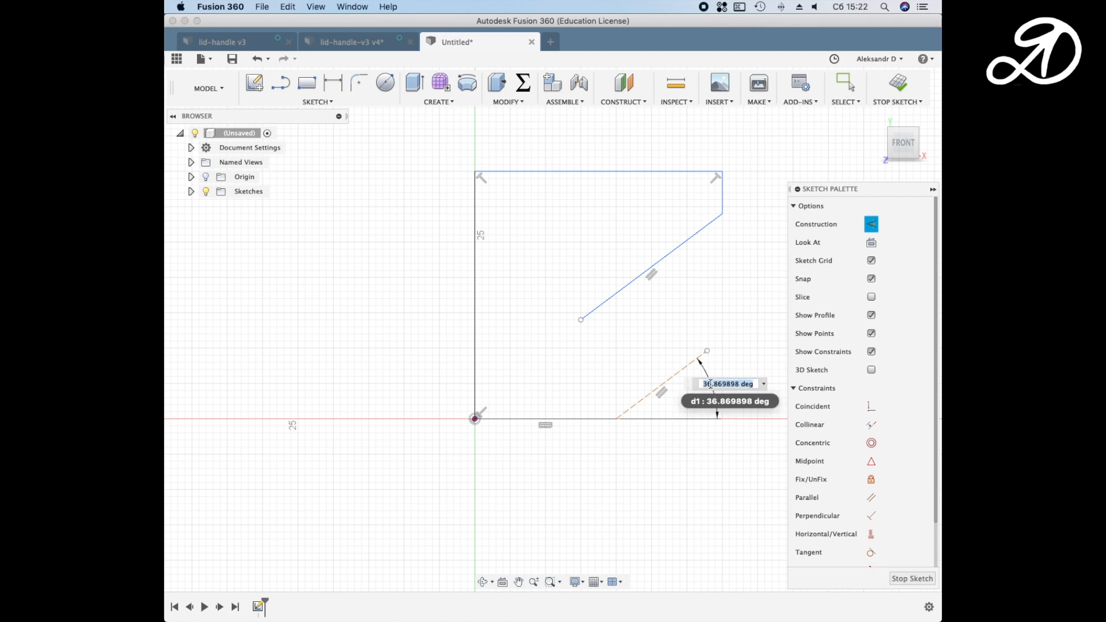
type("40")
key("Return")
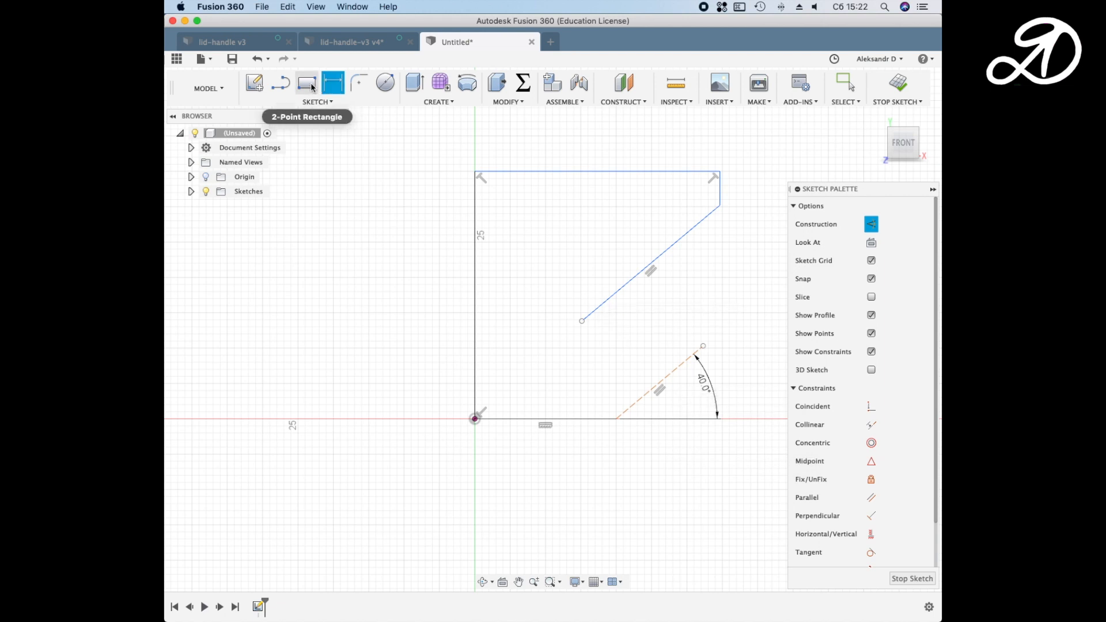
Draw a three-point arc of about 3.4 mm radius upward from the base line's free end and switch it to normal geometry
left_click(318, 102)
mouse_move(279, 169)
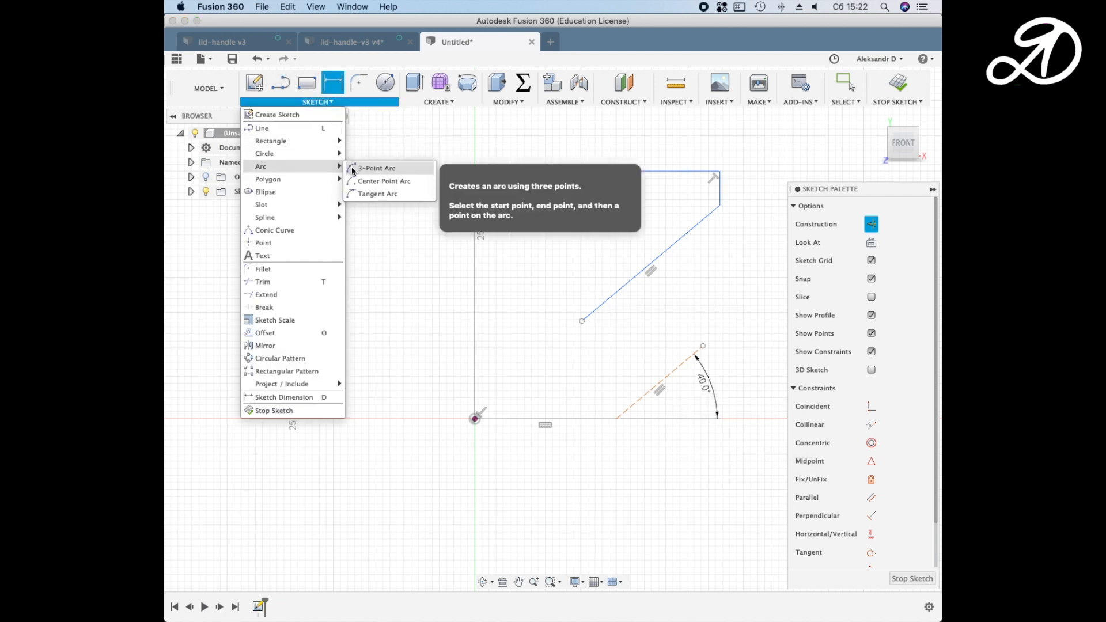
left_click(373, 179)
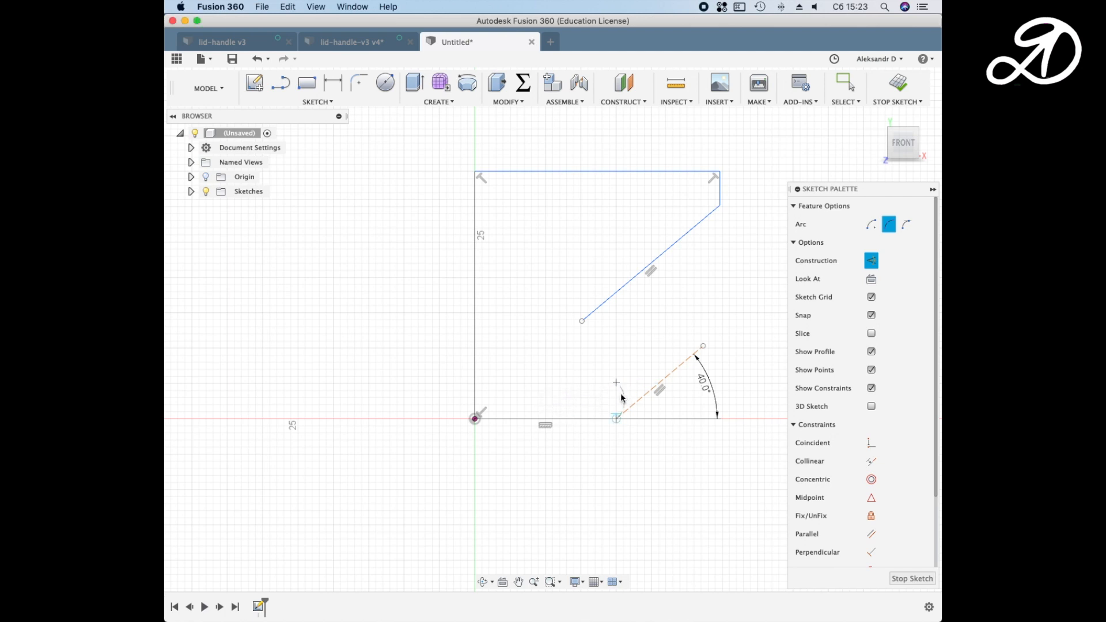
left_click(629, 401)
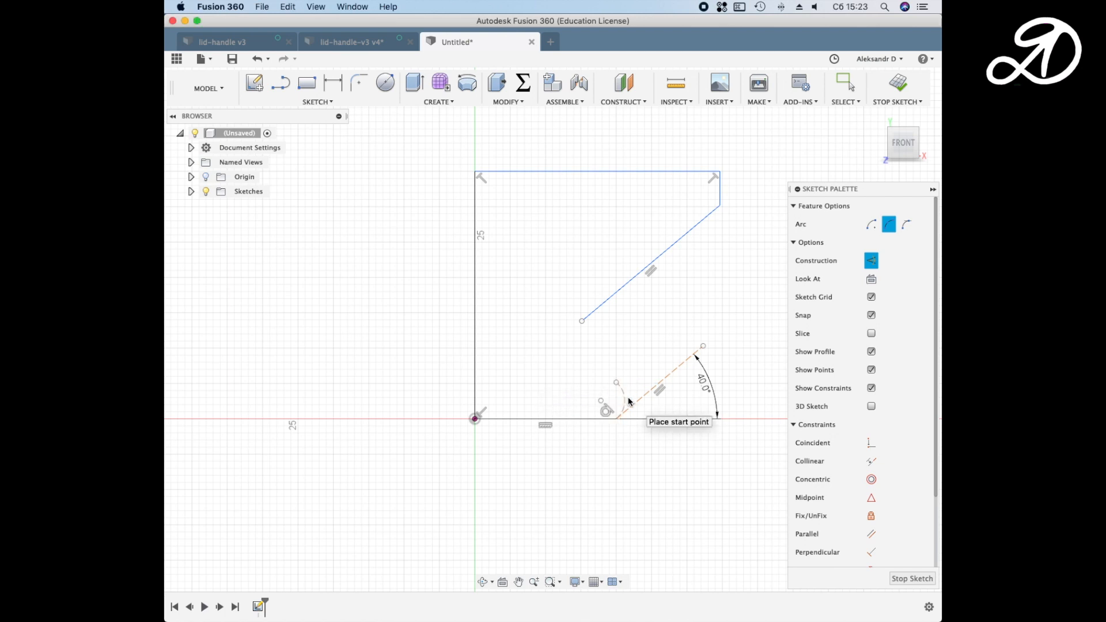
right_click(620, 399)
left_click(587, 398)
left_click(625, 399)
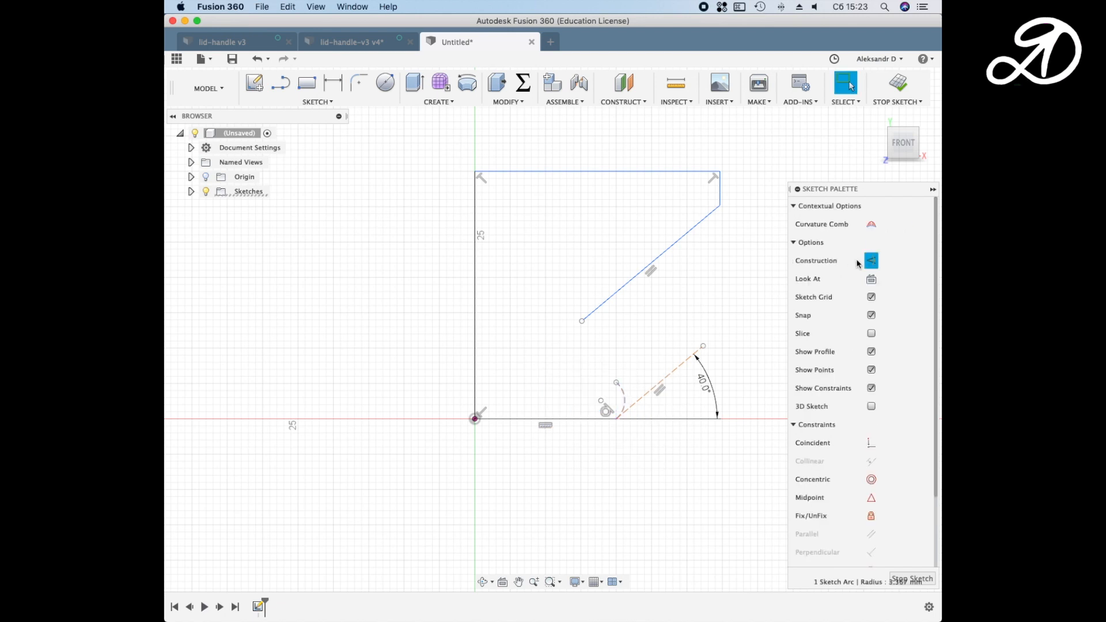
left_click(869, 261)
Draw a tangent line about 7 mm long from the arc's upper end and join it to the slanted edge with a three-point arc
left_click(280, 82)
left_click(580, 352)
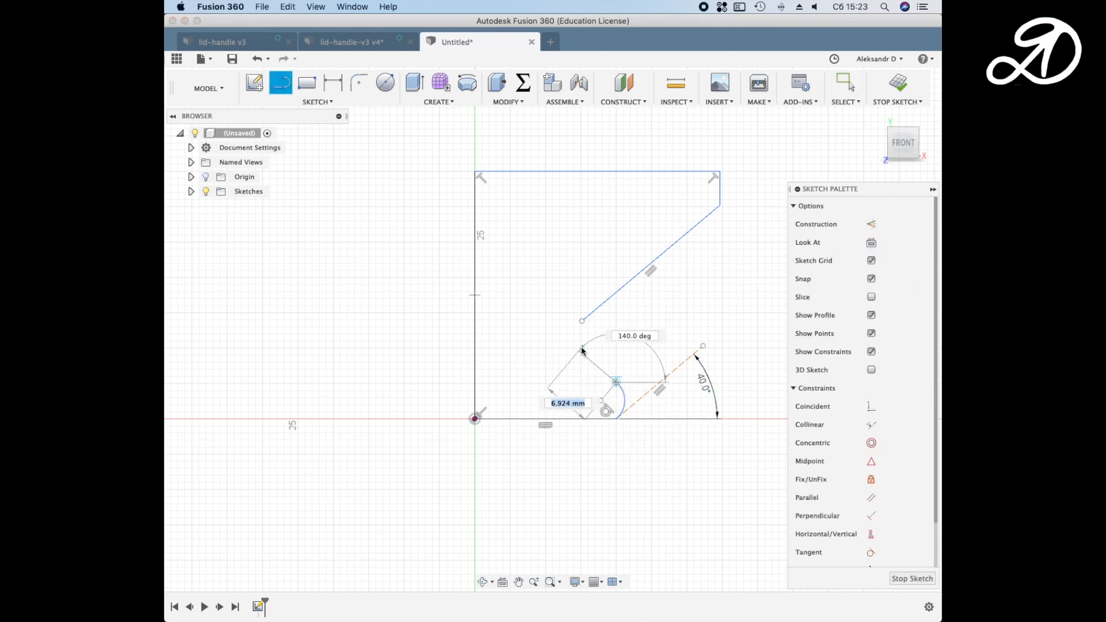
left_click(318, 102)
mouse_move(283, 167)
left_click(377, 167)
left_click(580, 352)
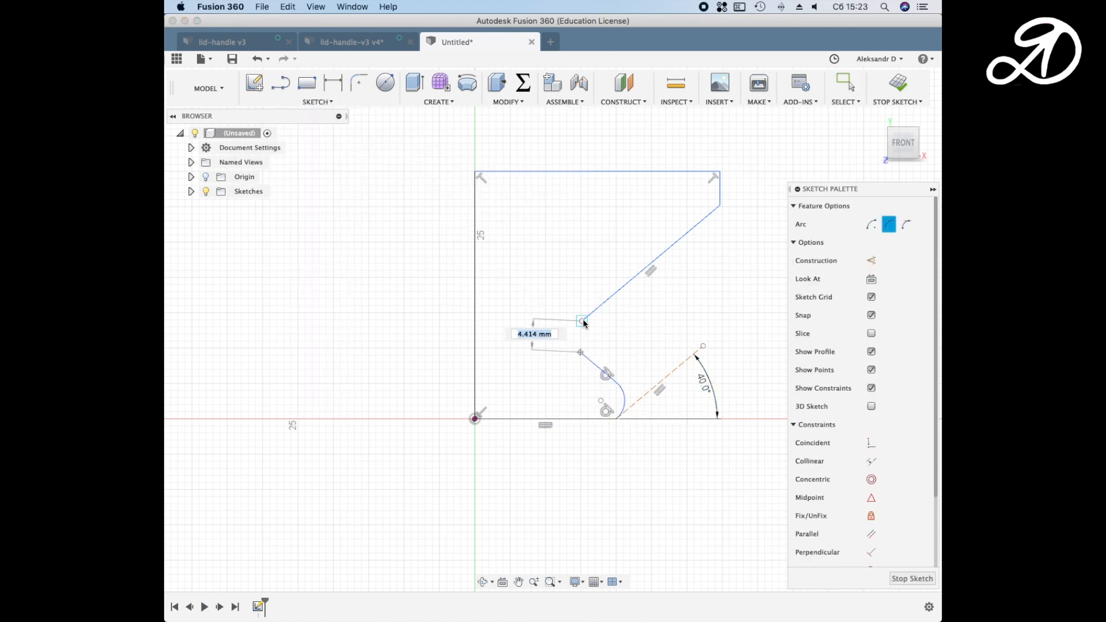
left_click(582, 321)
left_click(573, 338)
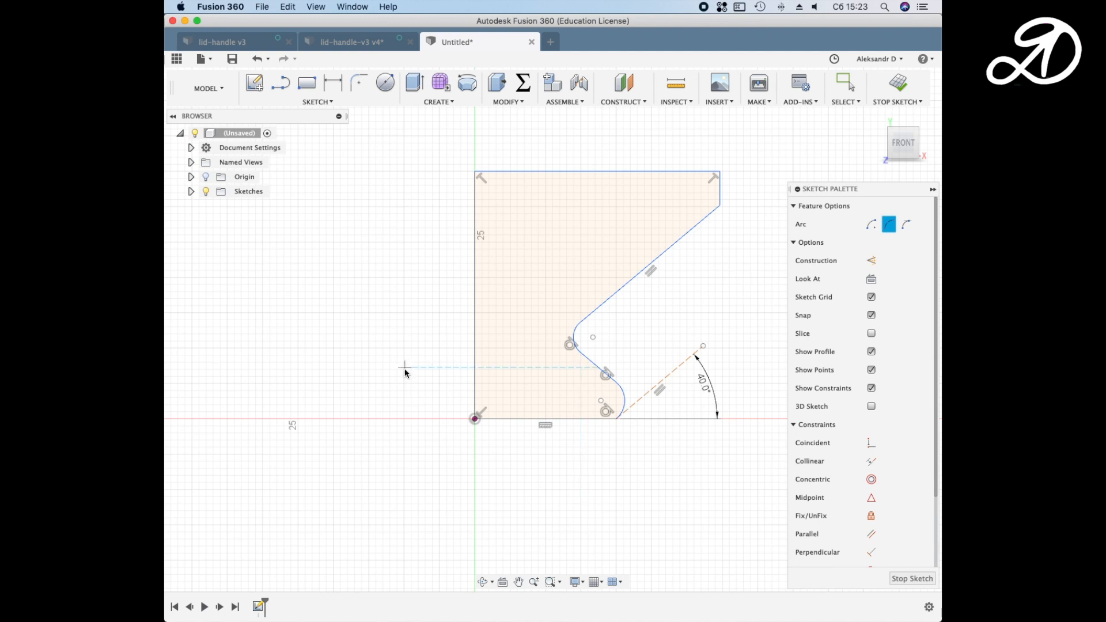
Fillet the corner between the short vertical outer edge and the slanted edge with a 5 mm radius
left_click(359, 83)
left_click(720, 206)
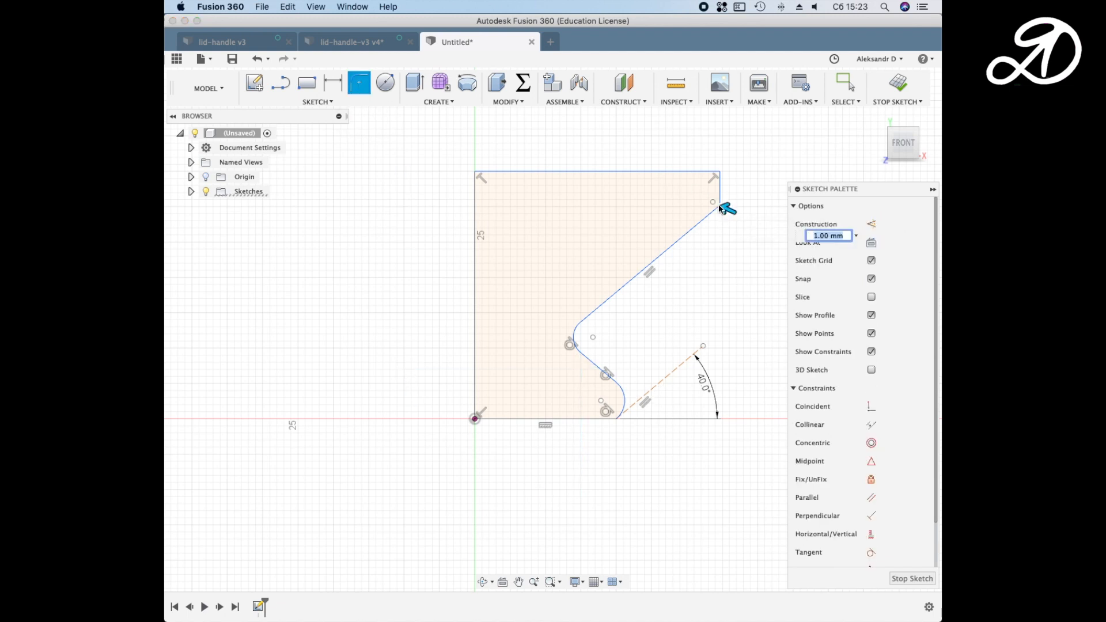
type("5")
key("Return")
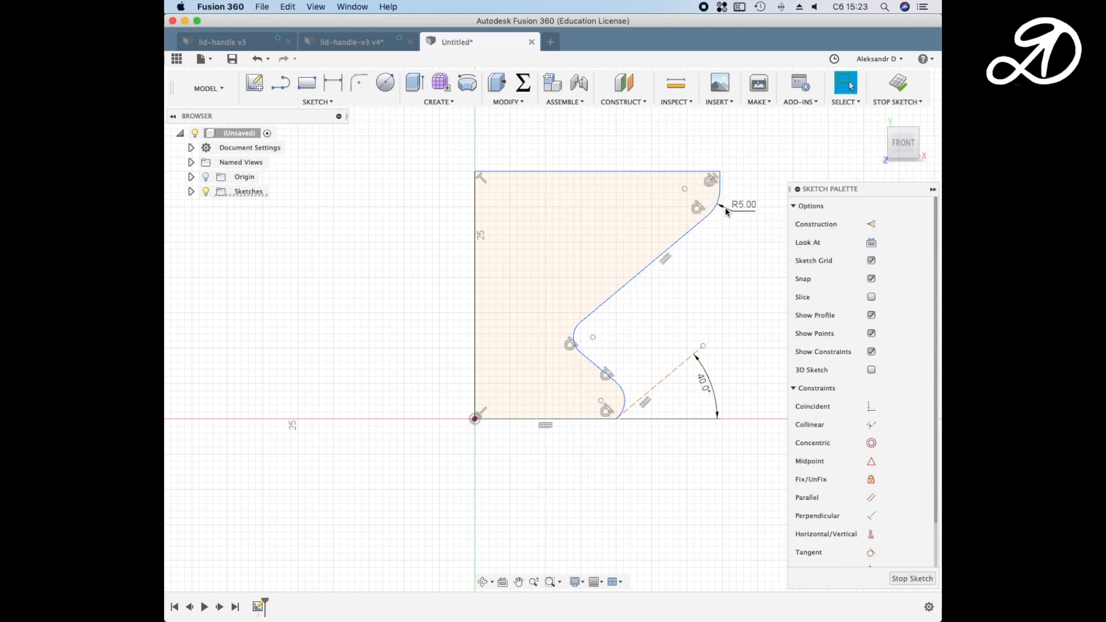
Apply a tangent constraint between the slanted edge and the inner waist arc
scroll(606, 375, "up", 2)
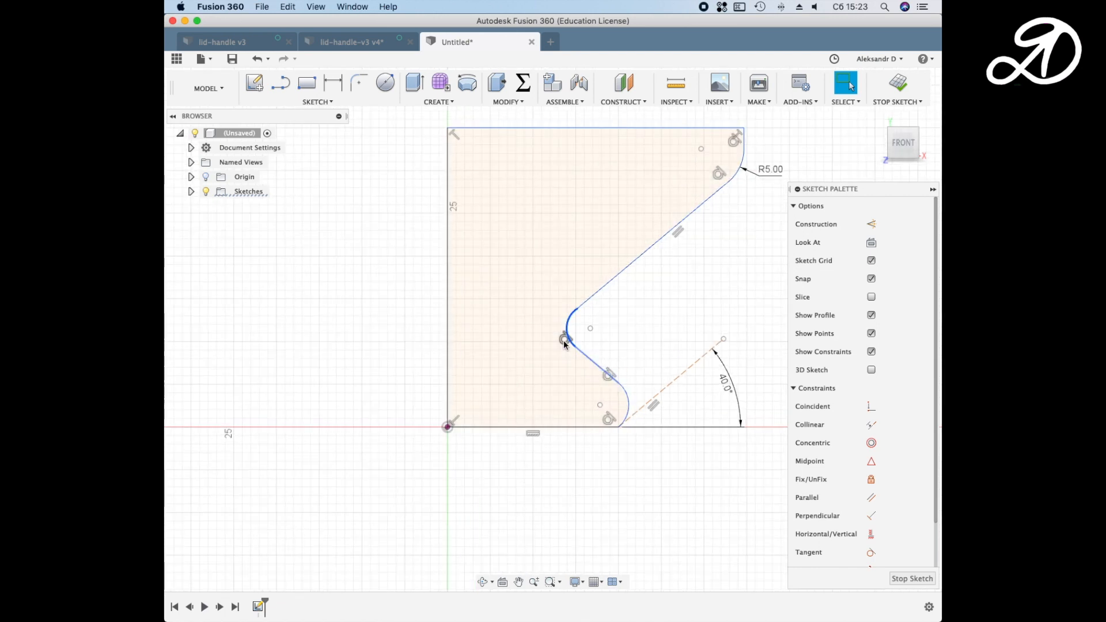
left_click(584, 301)
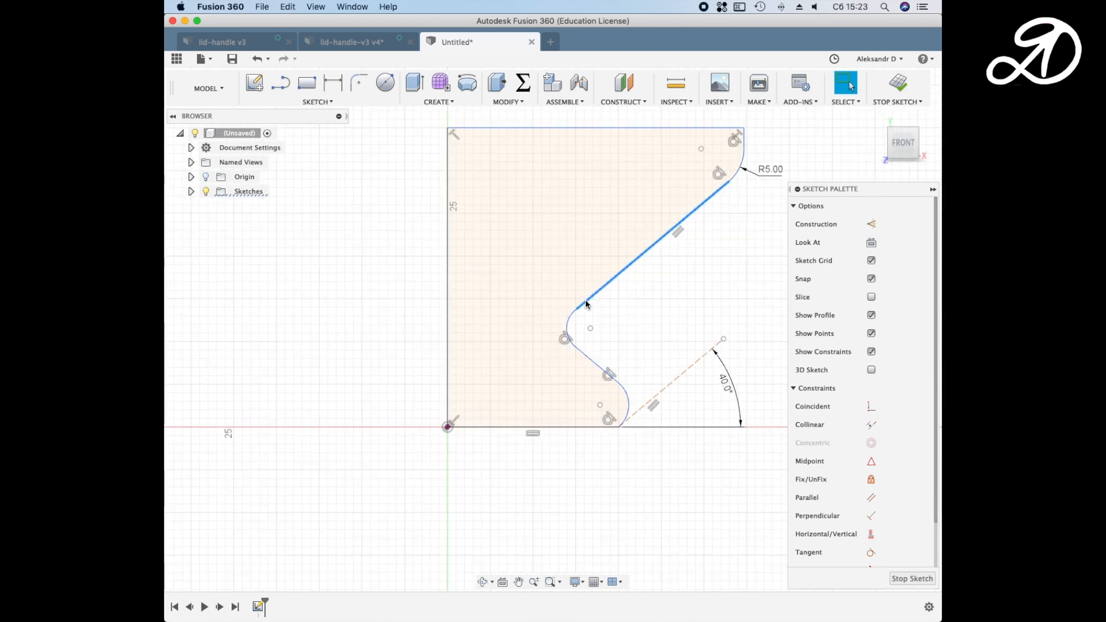
left_click(872, 552)
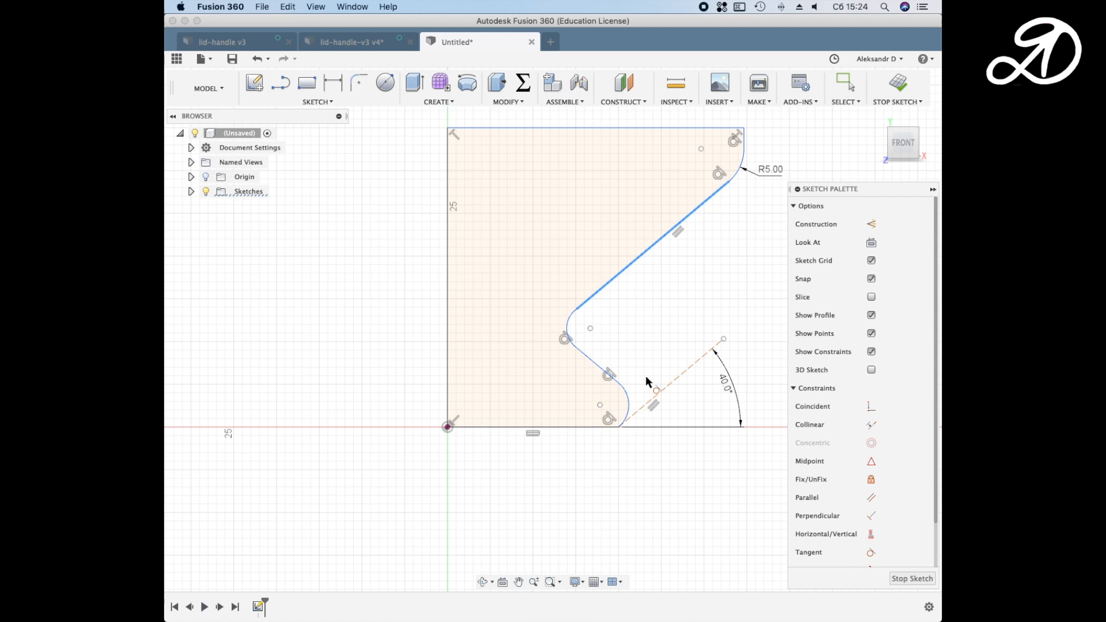
left_click(570, 318)
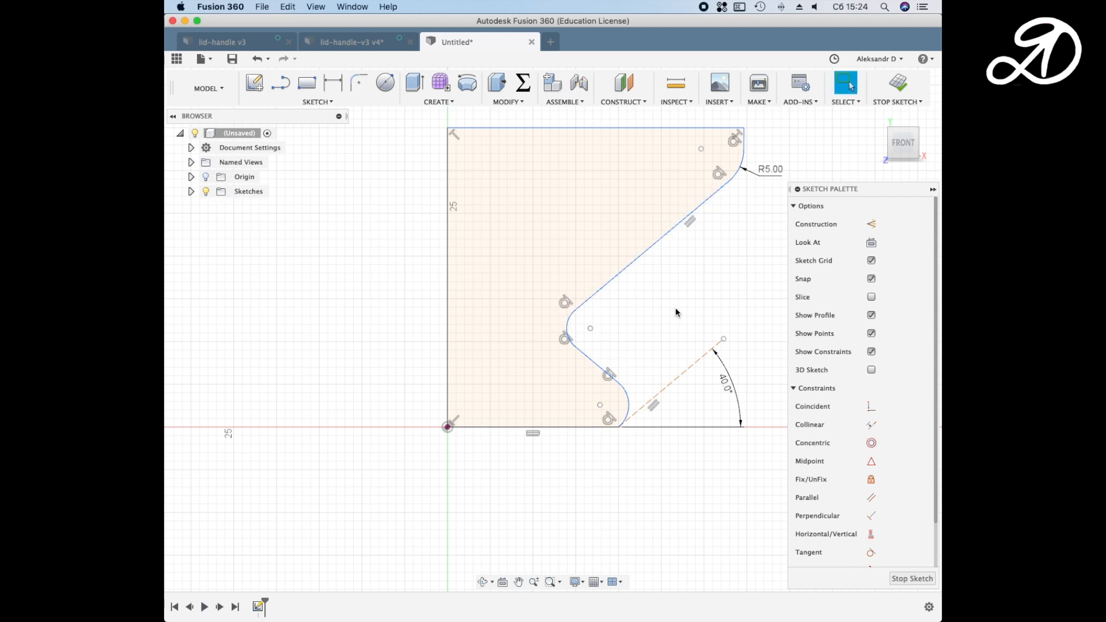
Draw a vertical construction line downward from the profile's upper outer corner
scroll(675, 308, "down", 3)
left_click(280, 85)
left_click(872, 224)
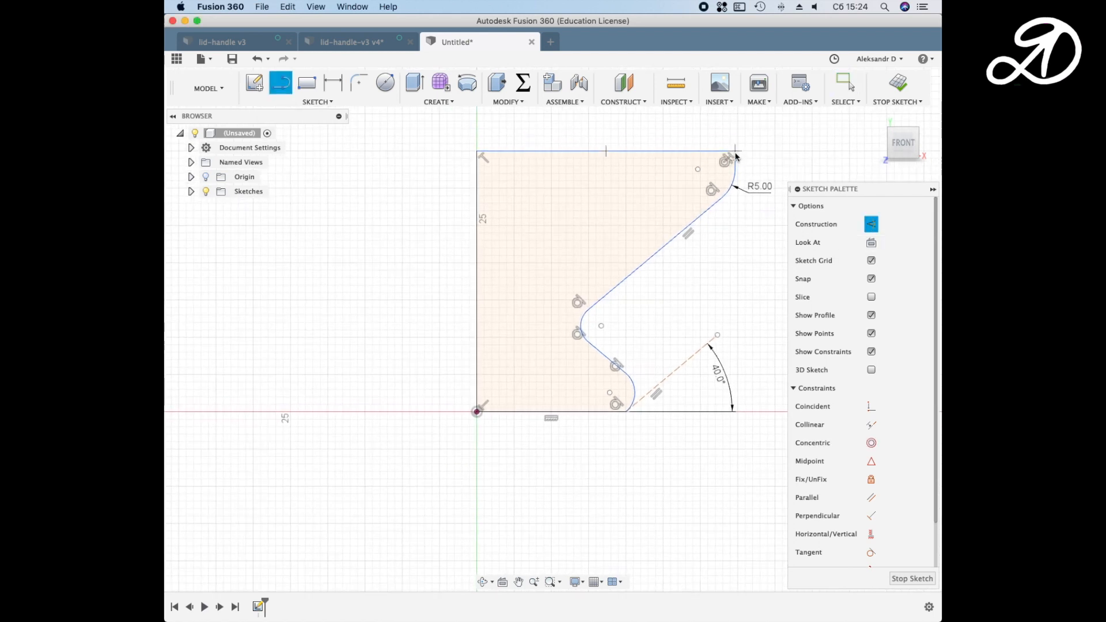
left_click(735, 152)
left_click(735, 262)
key("Escape")
Delete the 5 mm radius dimension and reshape the upper outer arc to reach the top edge's corner
left_click_drag(733, 188, 723, 180)
left_click(750, 178)
key("Delete")
Draw a 2 mm horizontal line outward from the axis edge just above the base and make it normal geometry
left_click(281, 83)
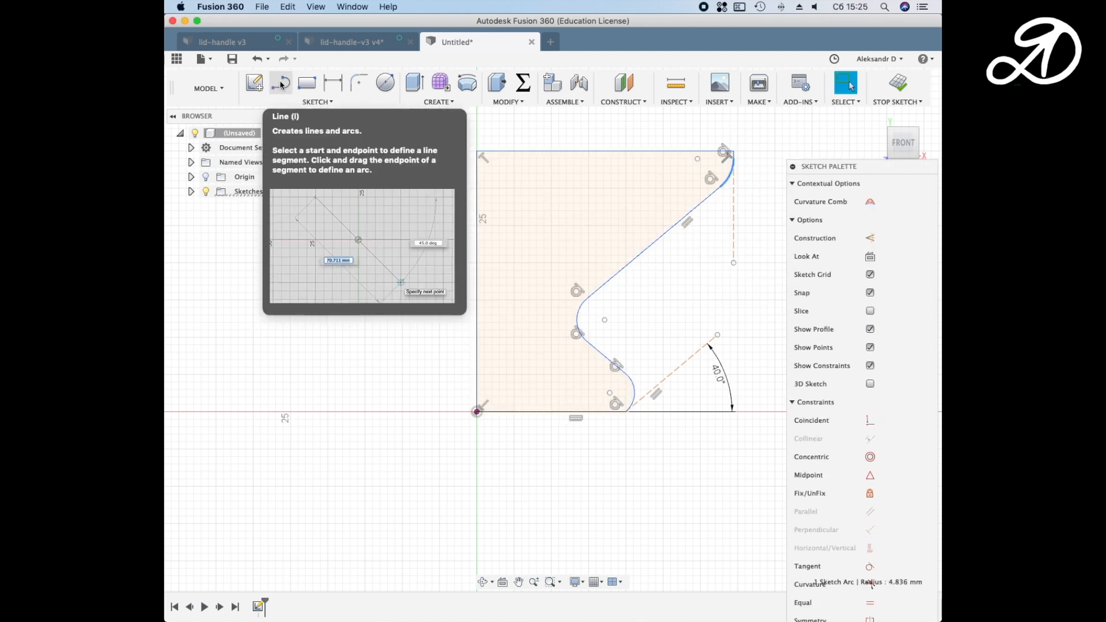
type("2")
key("Return")
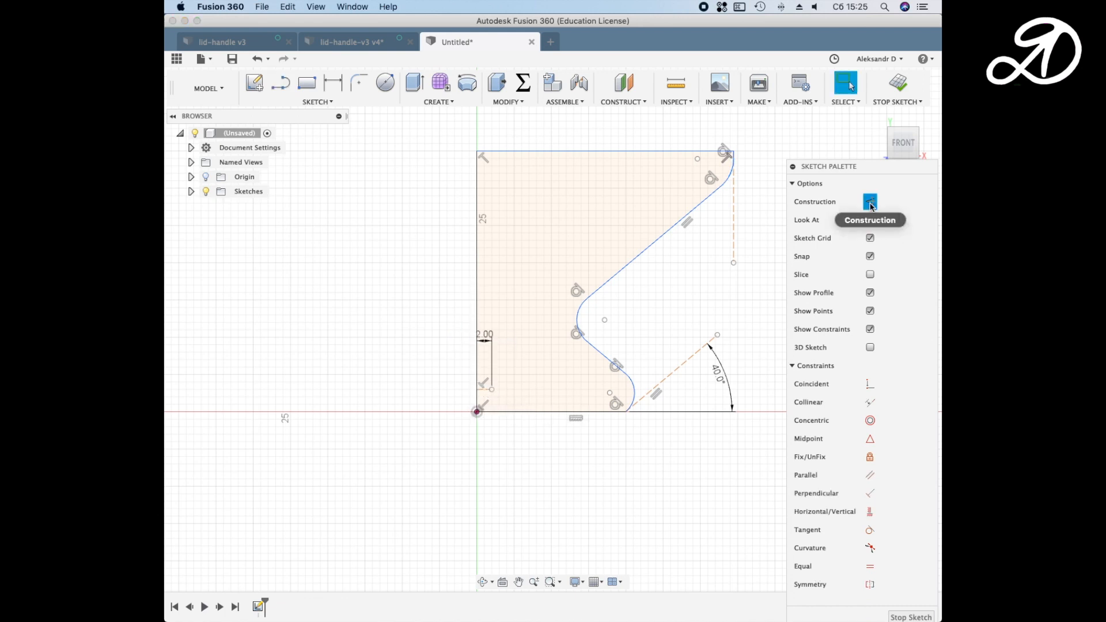
left_click(870, 202)
Draw a vertical line from the 2 mm line's end to the top edge and trim the axis and top segments outside it
key("l")
left_click(491, 390)
left_click(492, 151)
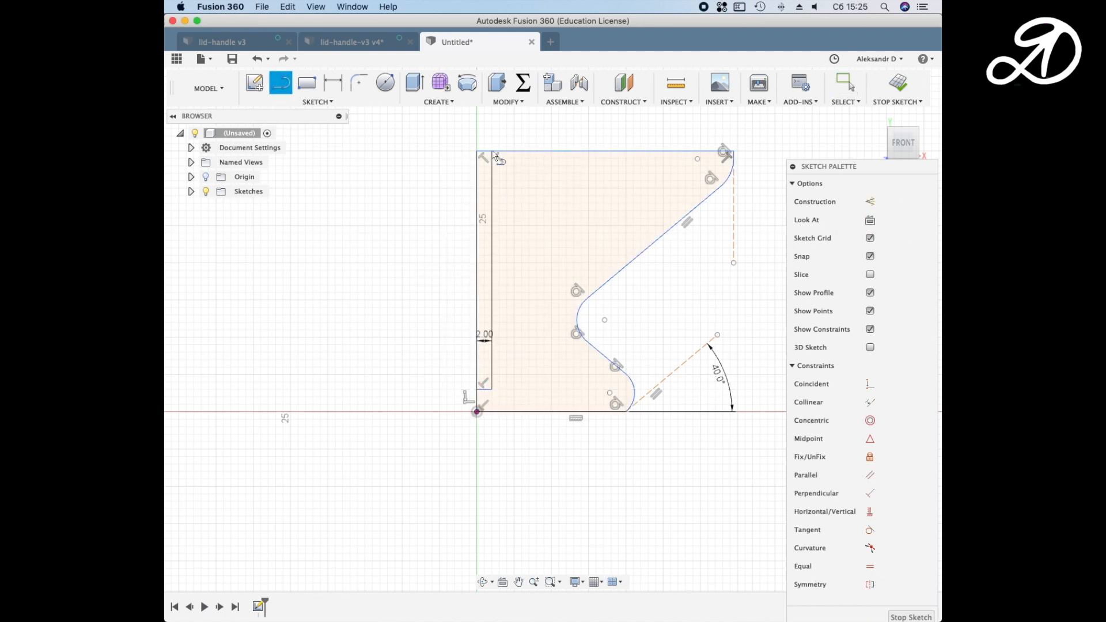
left_click(328, 103)
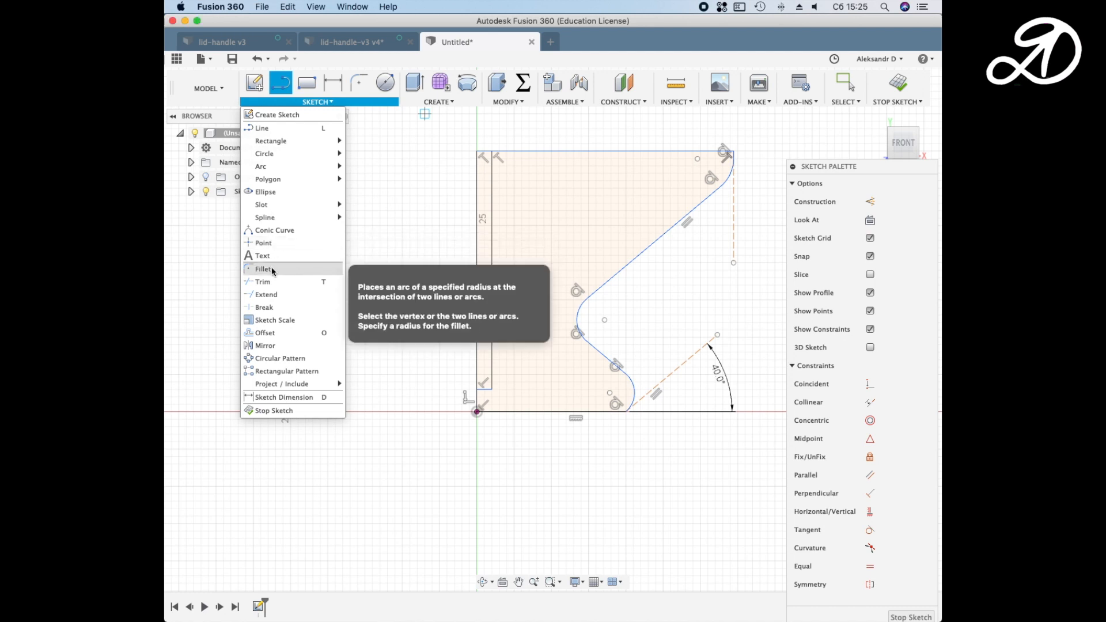
left_click(477, 175)
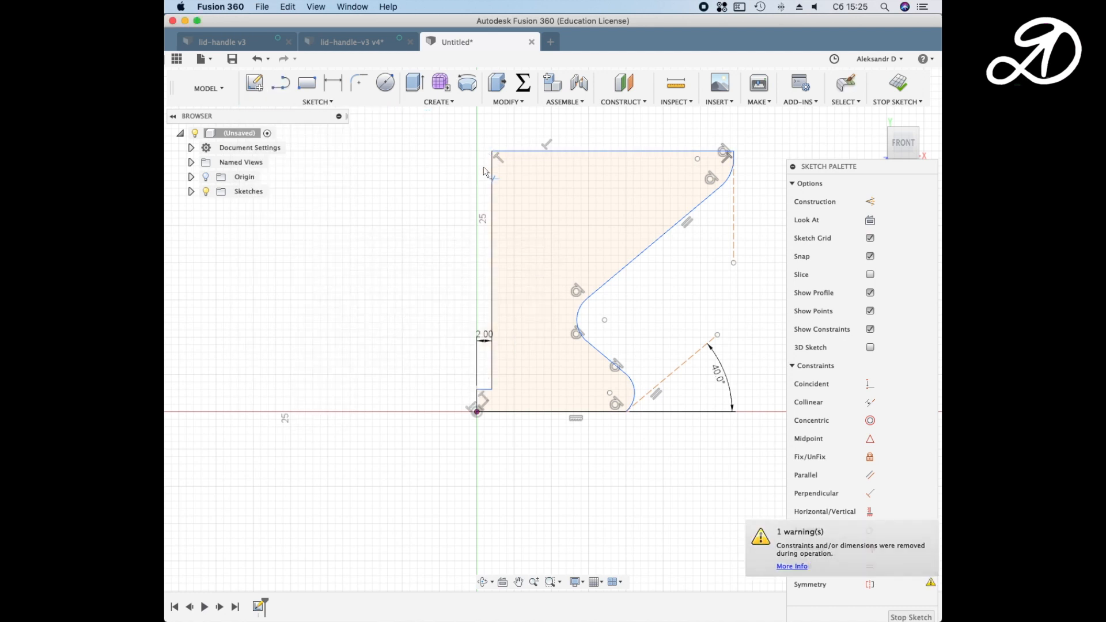
End trimming and reposition the 2 mm dimension's text just above the small step, inside the profile
right_click(439, 324)
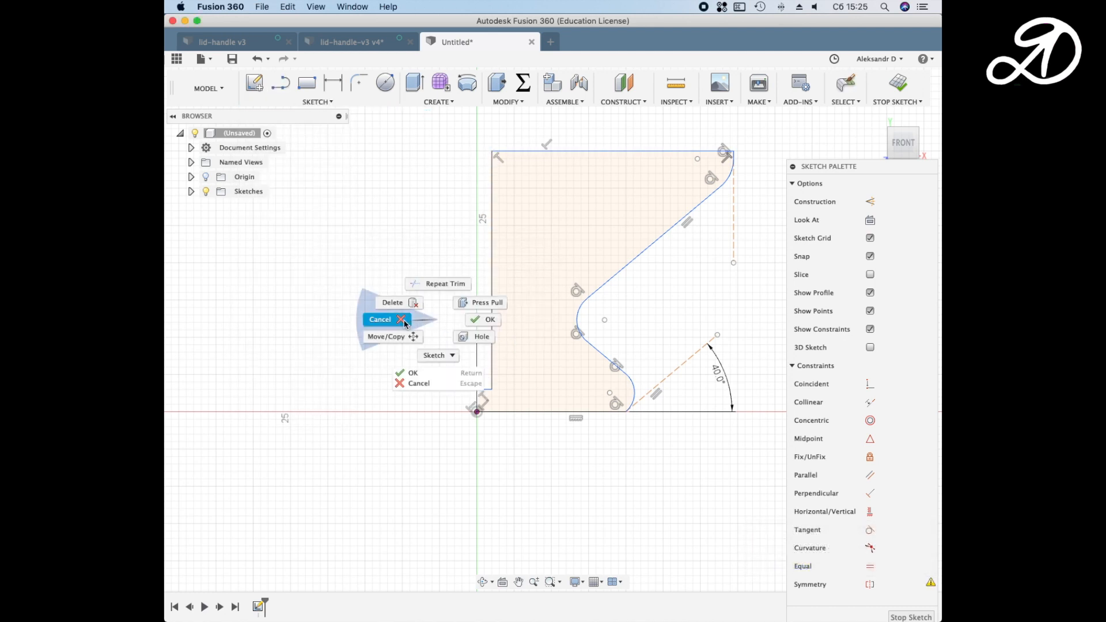
left_click(378, 319)
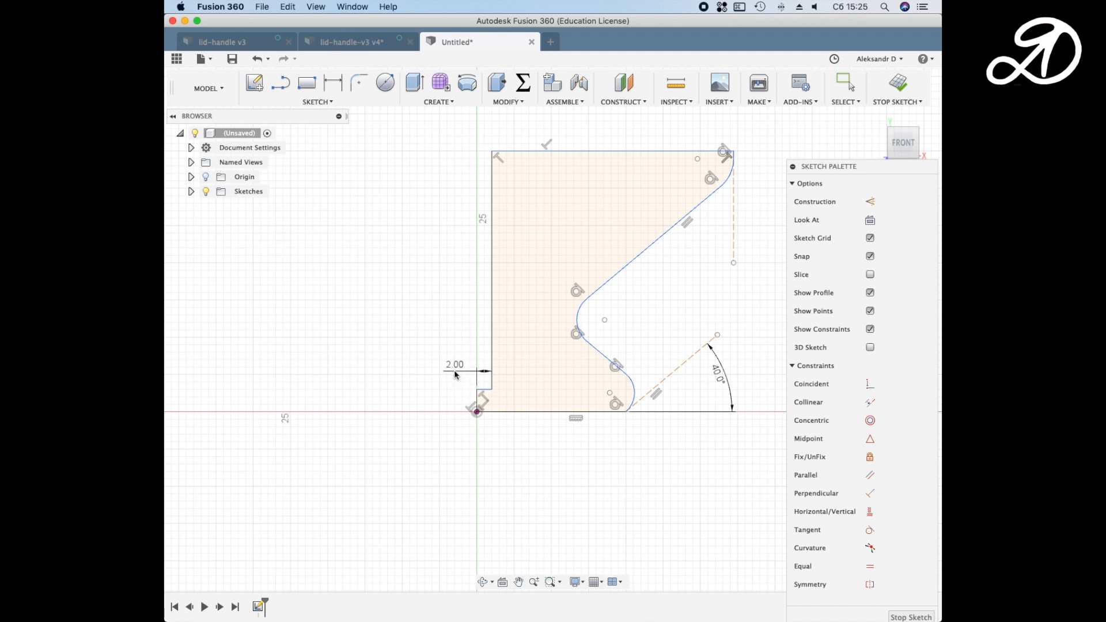
left_click_drag(454, 372, 515, 377)
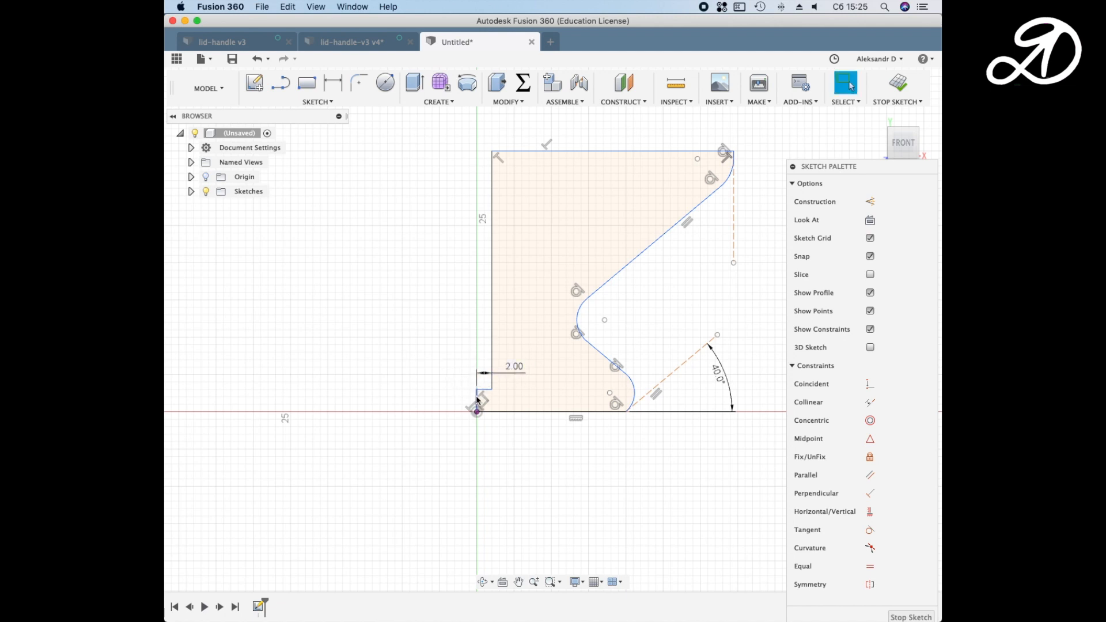
Dimension the short vertical edge between the origin and the 2 mm line at 1.6 mm
left_click(333, 86)
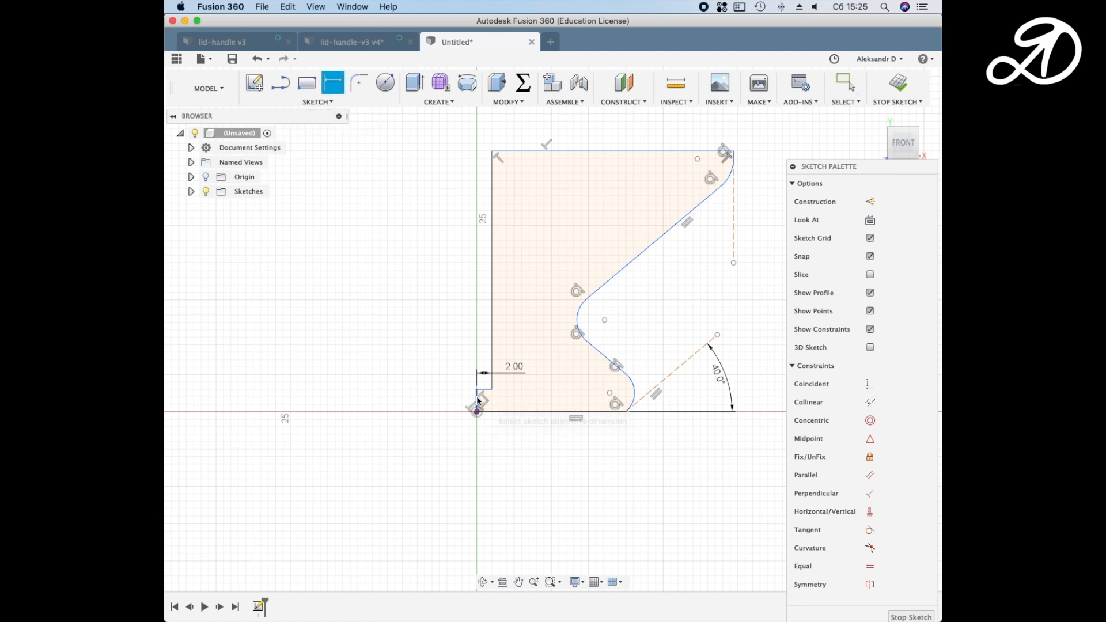
left_click(477, 400)
left_click(441, 399)
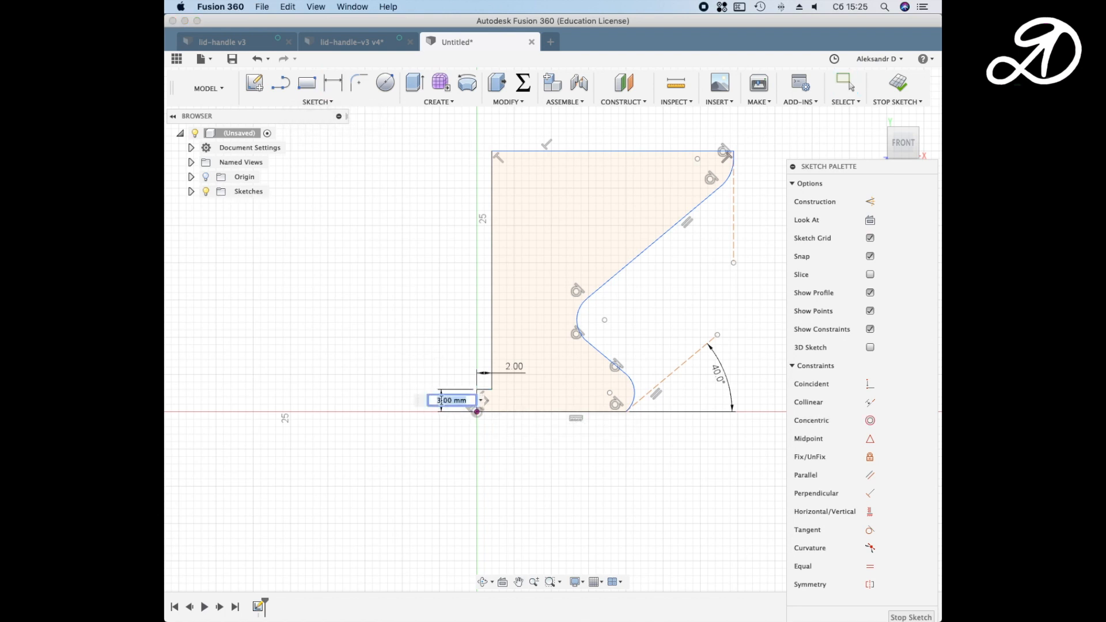
type("1,6")
key("Return")
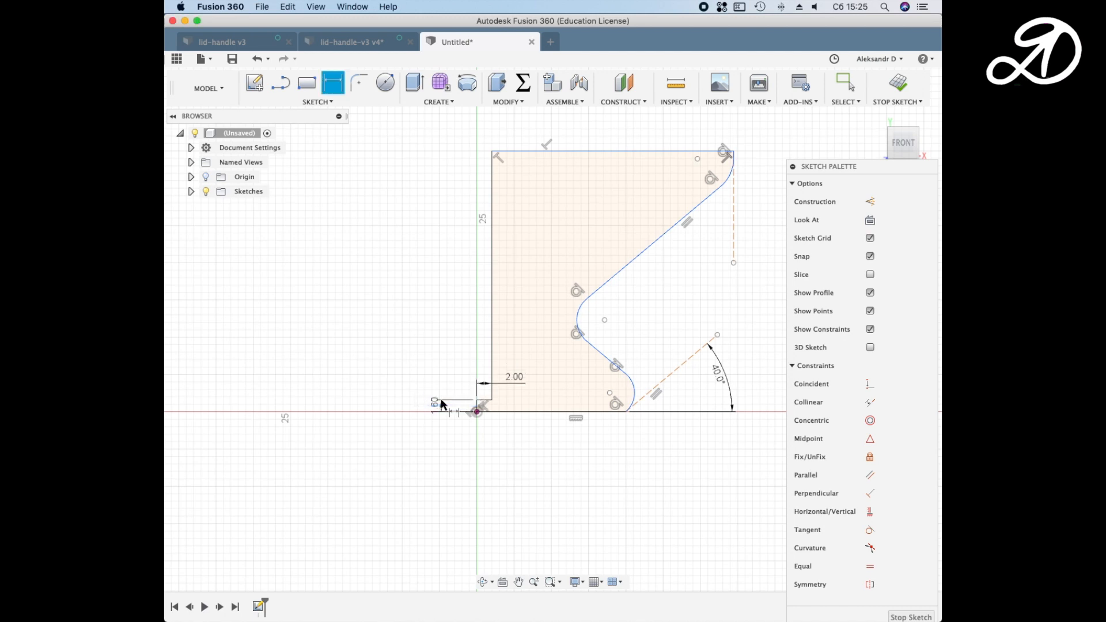
Dimension the profile's base edge at 19 mm and its top edge at 26 mm
left_click(513, 433)
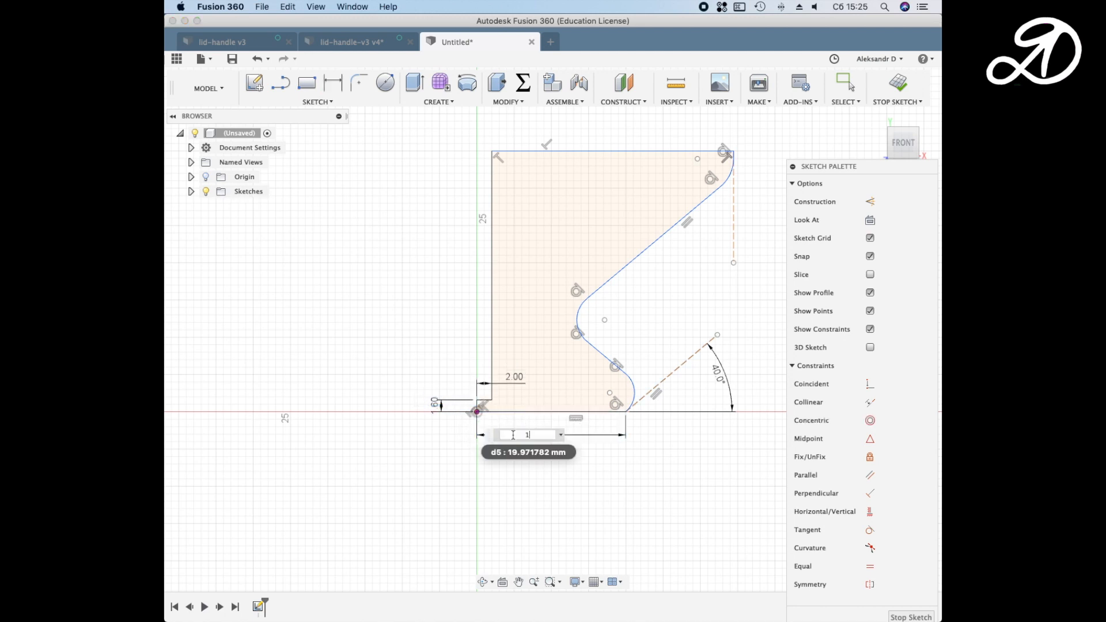
type("19")
key("Return")
left_click(565, 149)
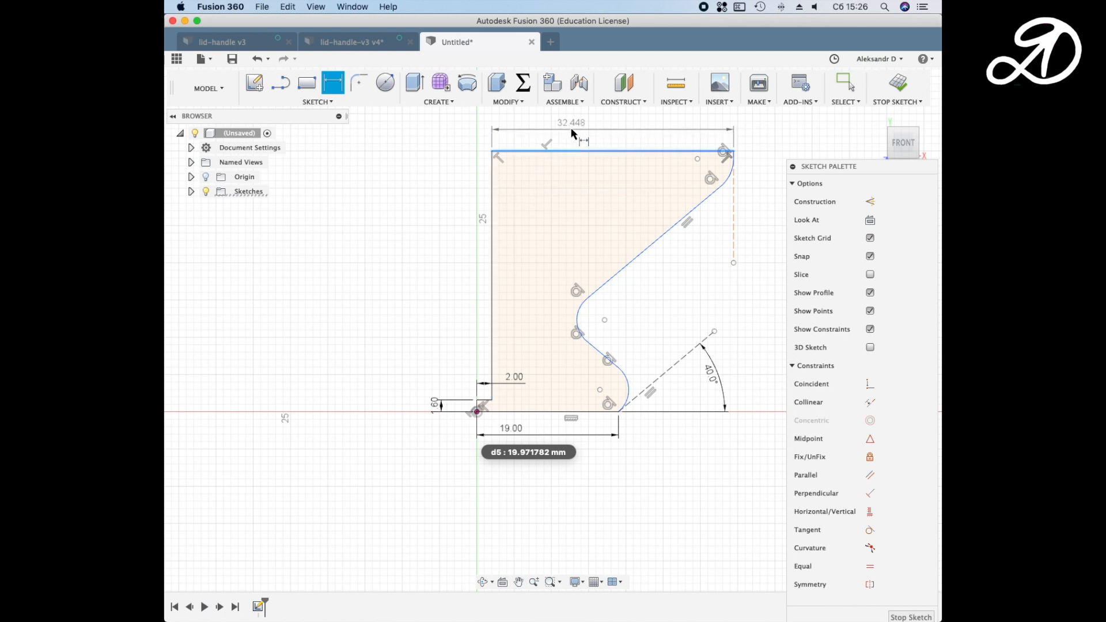
left_click(572, 129)
type("26")
key("Return")
Dimension the lower outer arc's center point at 2.5 mm above the base edge
middle_click_drag(659, 239, 647, 272)
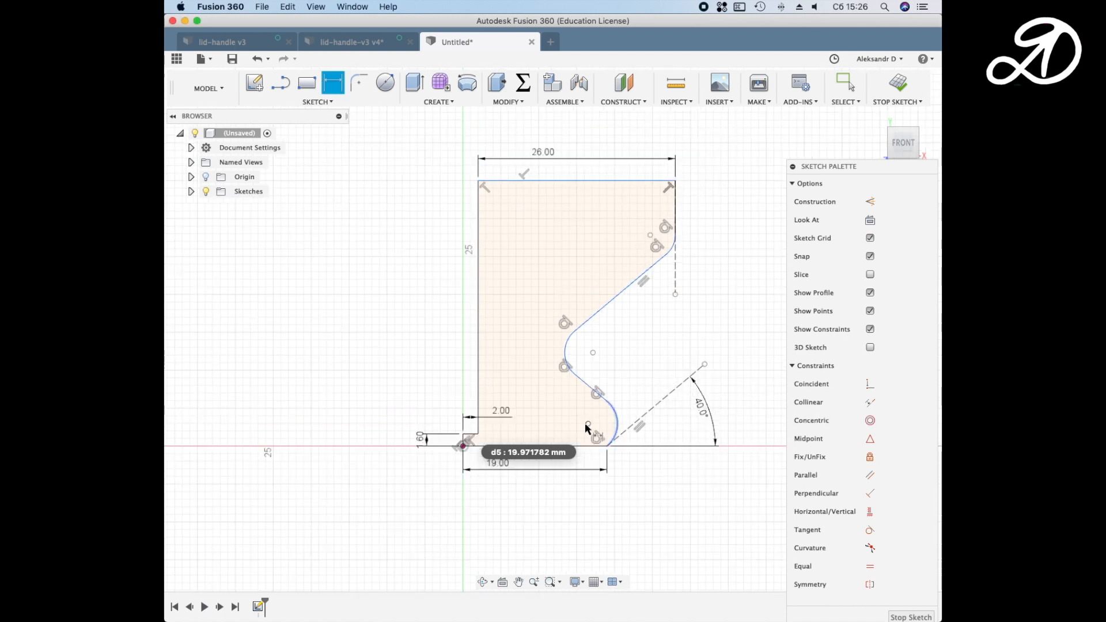
left_click(588, 425)
left_click(588, 449)
left_click(569, 410)
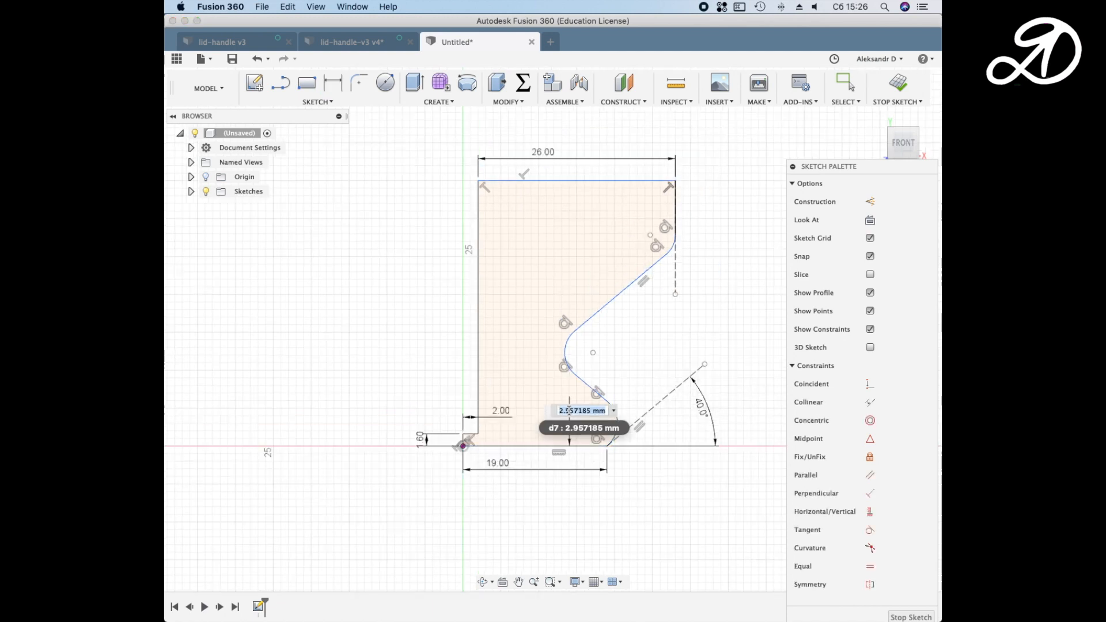
type("2.5")
key("Return")
key("Escape")
scroll(580, 168, "up", 1)
Draw a horizontal construction line outward from the inner vertical edge, slightly below the top edge
left_click(285, 90)
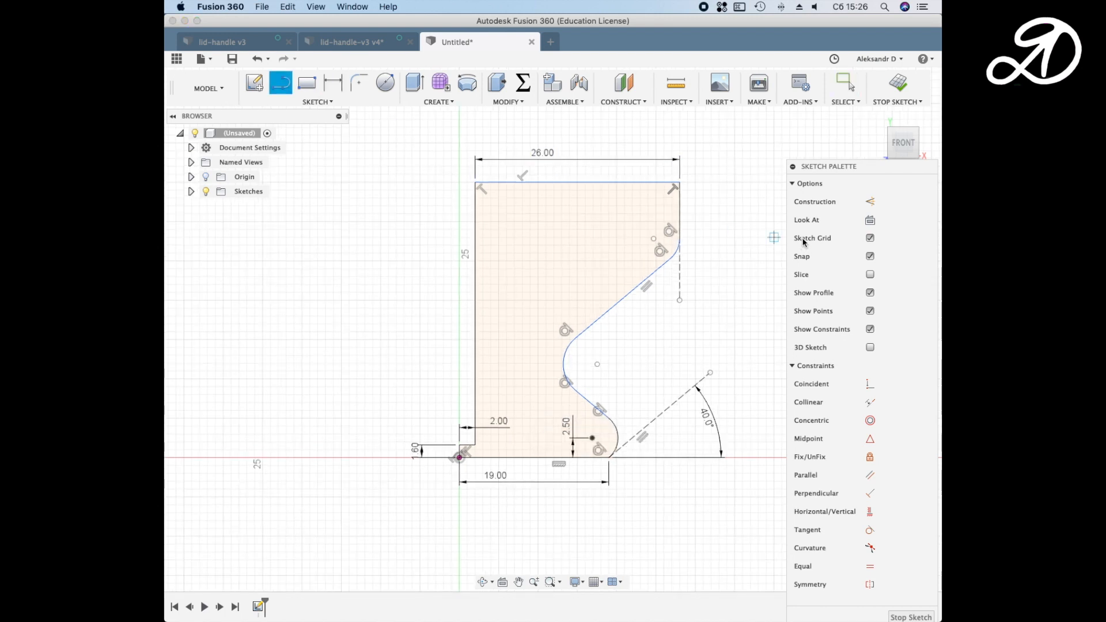
left_click(870, 202)
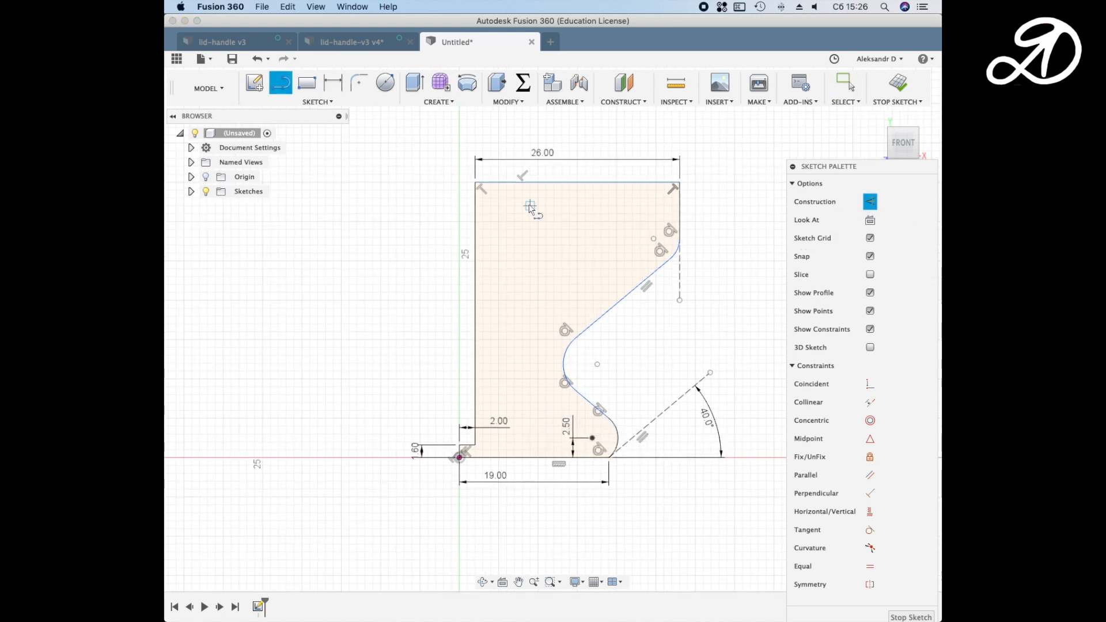
left_click(476, 206)
left_click(632, 207)
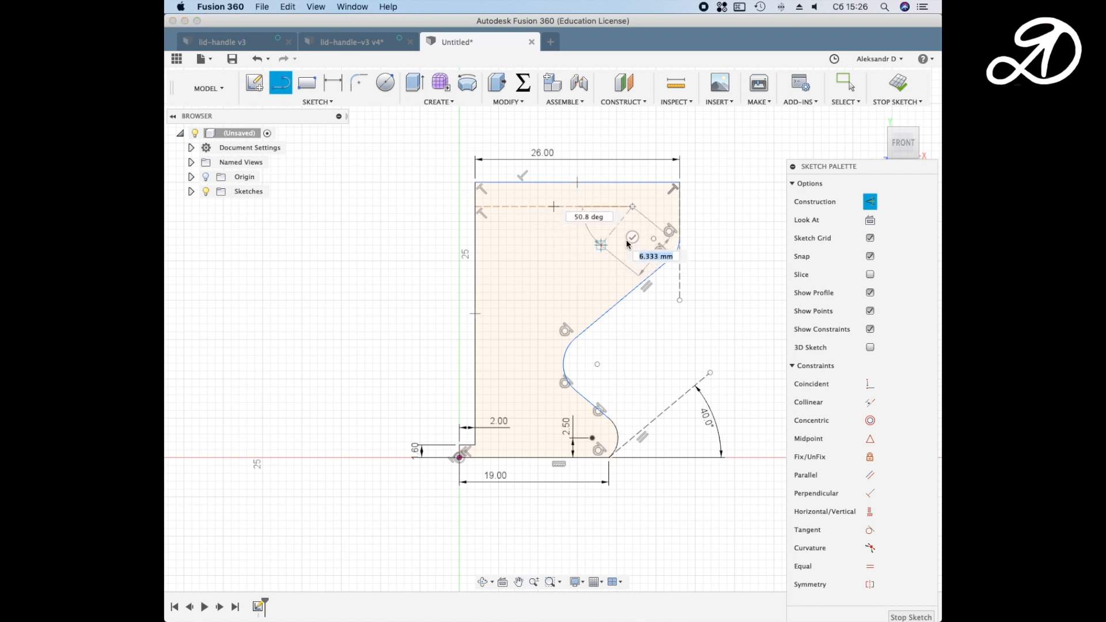
Draw a normal-geometry 3-point arc from the horizontal construction line's start to the upper outer corner, tangent to that line
left_click(276, 102)
mouse_move(277, 161)
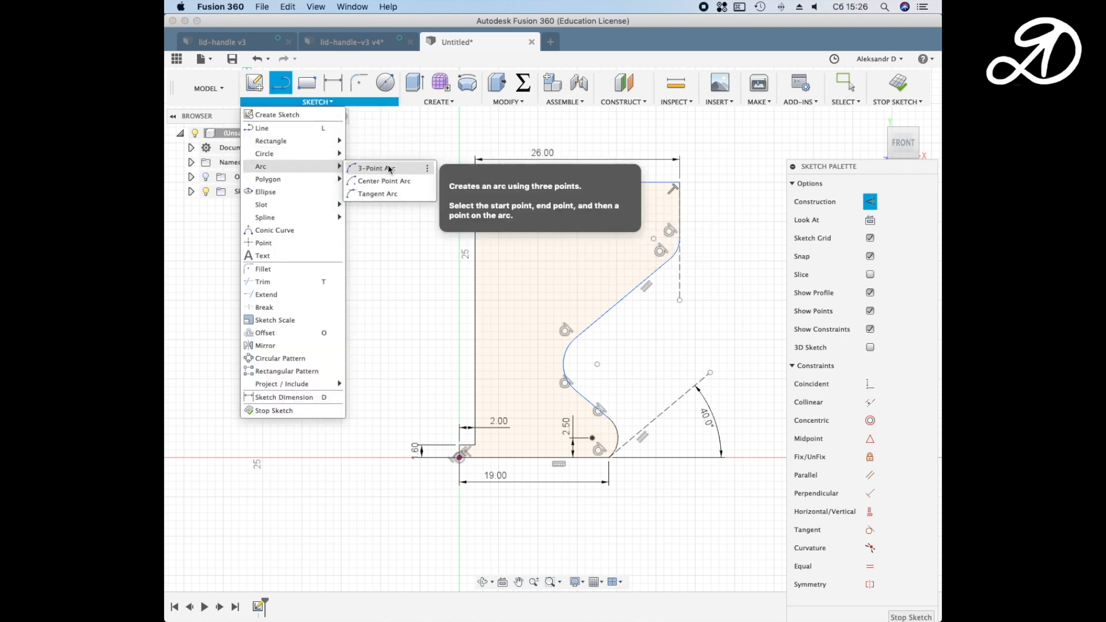
left_click(377, 168)
left_click(870, 238)
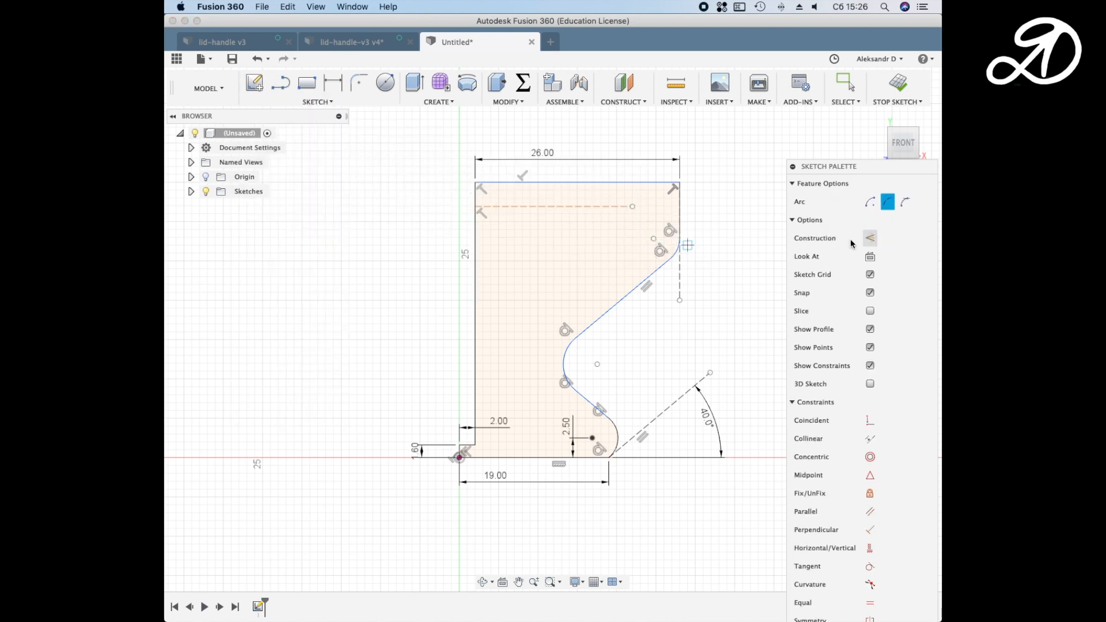
left_click(478, 207)
left_click(680, 182)
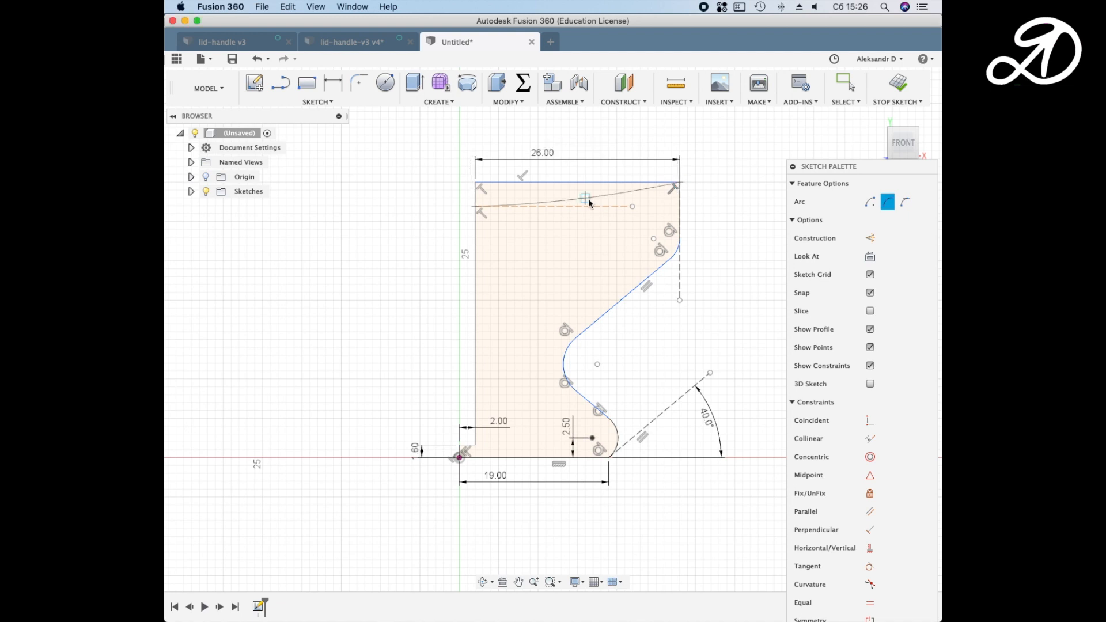
left_click(531, 203)
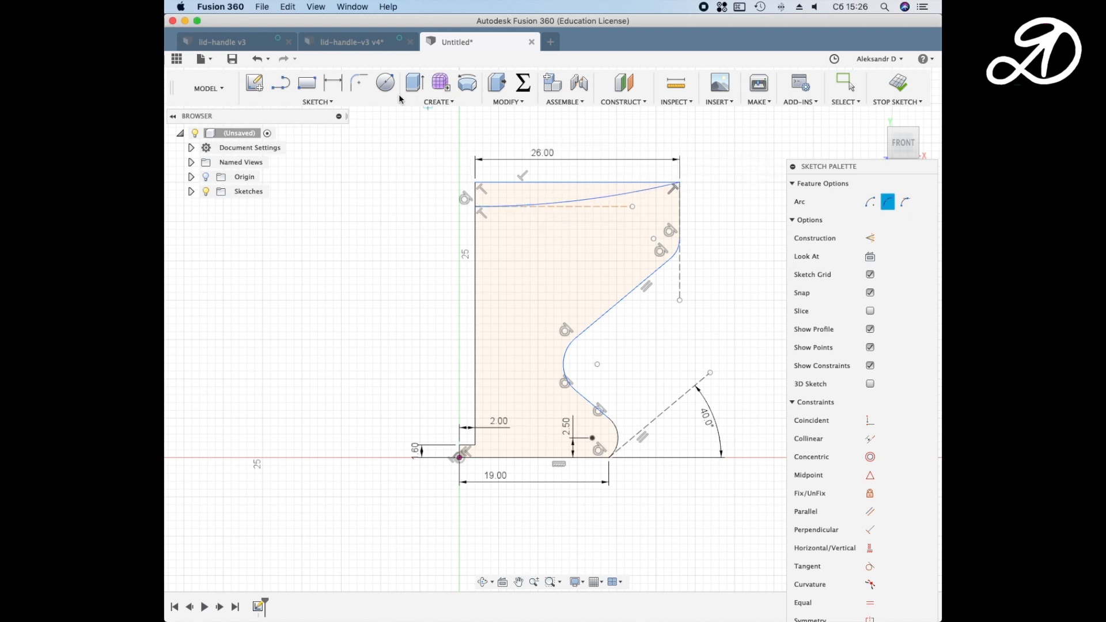
Trim away the straight top edge and the piece of the inner vertical edge above the new arc
left_click(318, 102)
left_click(268, 283)
left_click(509, 183)
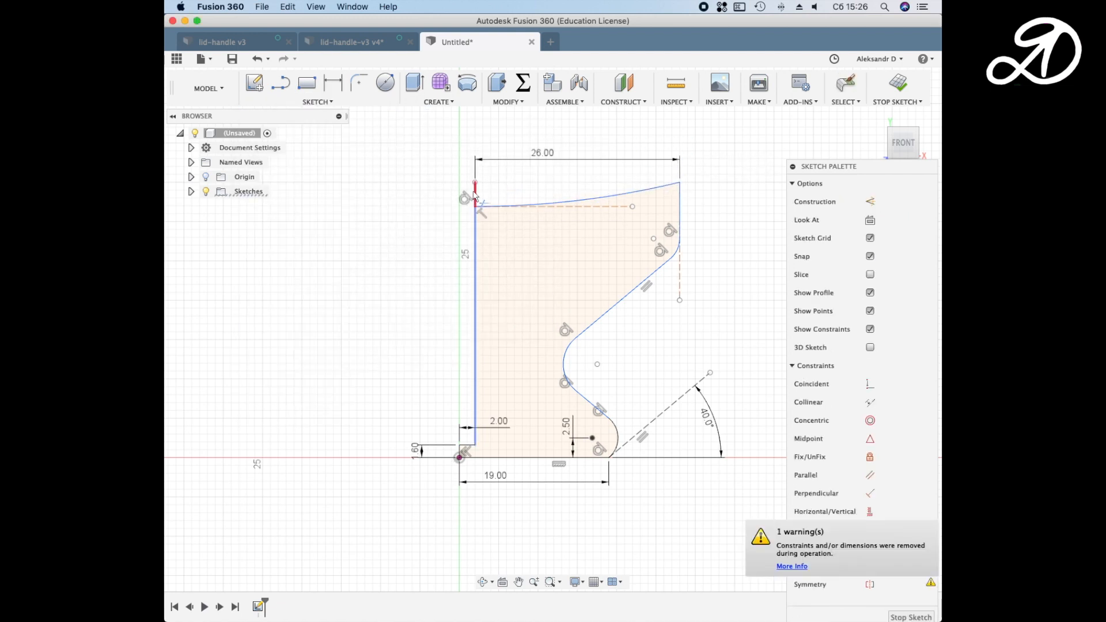
left_click(475, 196)
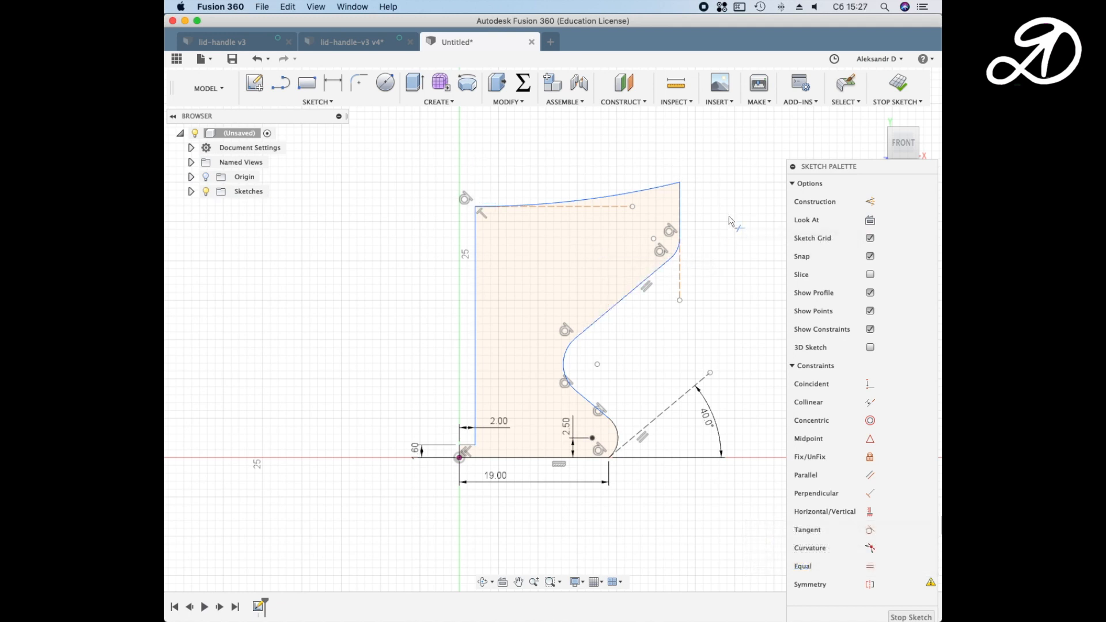
Dimension the horizontal distance between the top arc's endpoints at 26 mm and place the dimension above the profile
left_click(333, 82)
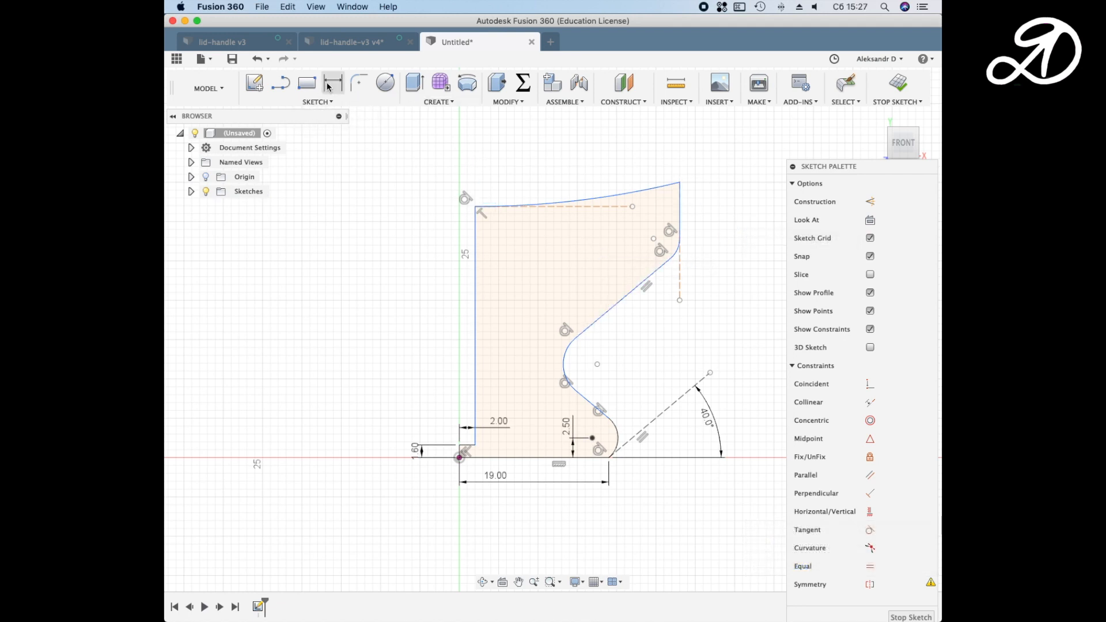
left_click(476, 207)
left_click(680, 182)
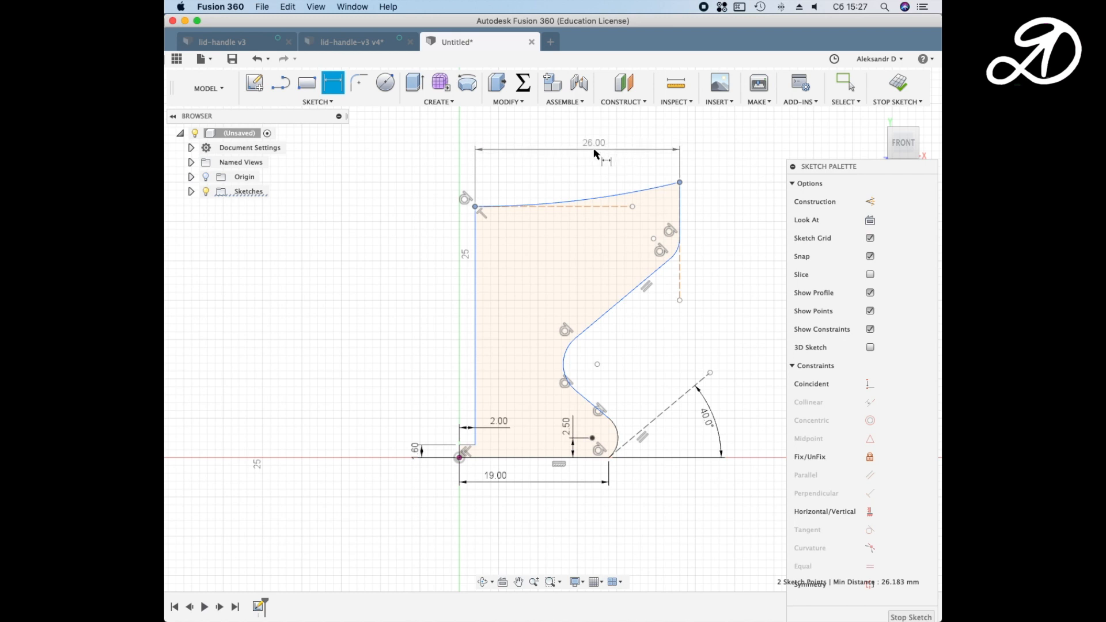
left_click(594, 149)
key("Return")
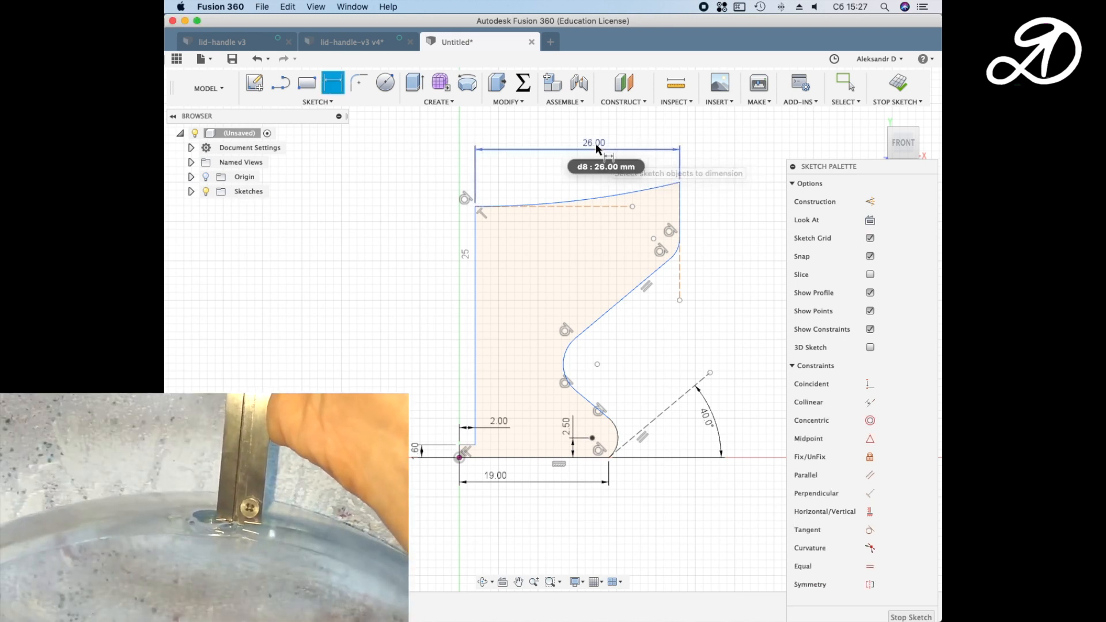
left_click_drag(565, 148, 554, 161)
Dimension the vertical distance between the top arc's two endpoints at 3 mm
key("d")
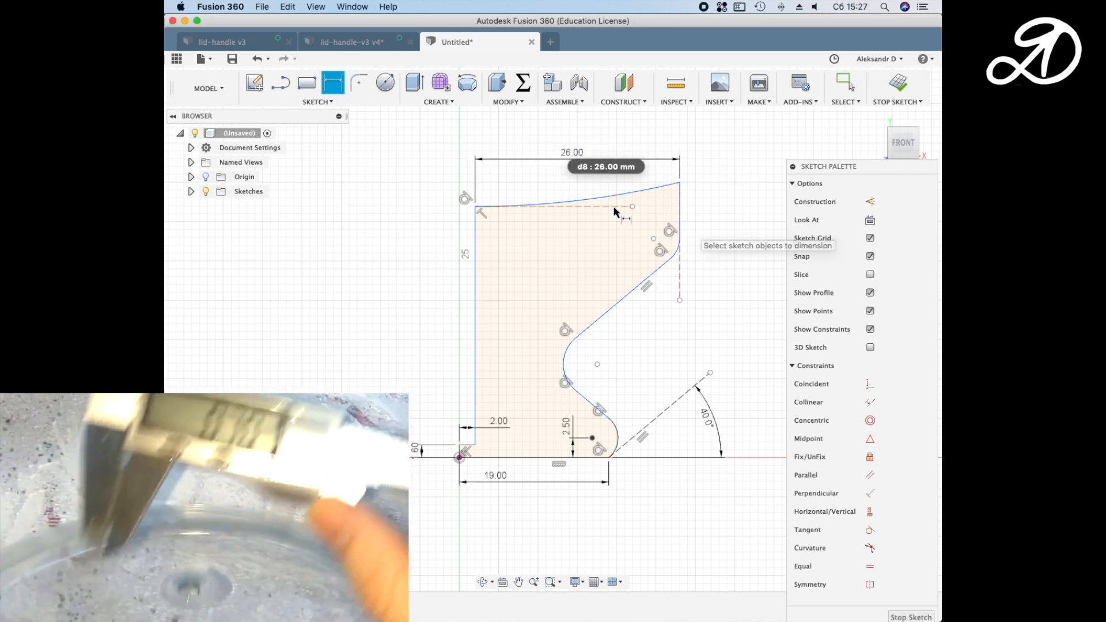
left_click(475, 207)
left_click(679, 182)
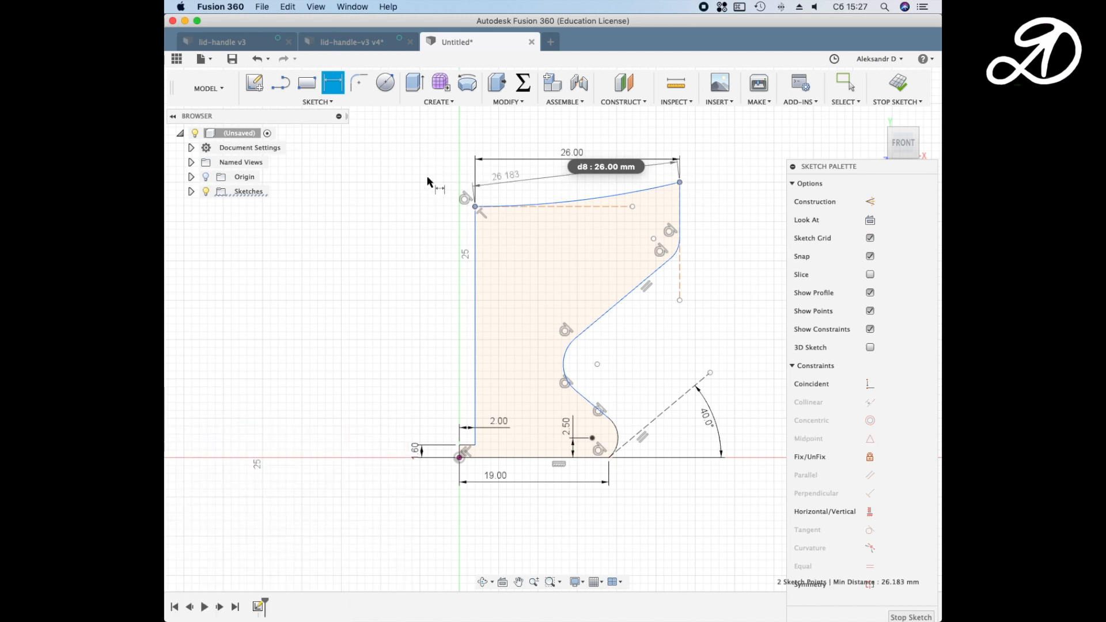
left_click(431, 194)
type("3.09045")
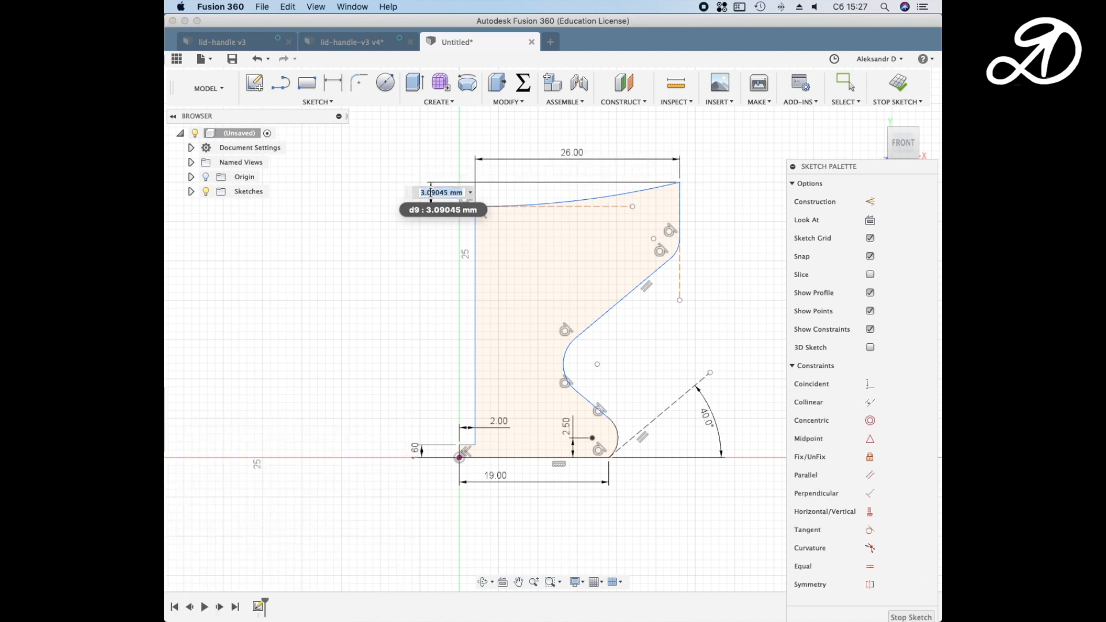
key("Return")
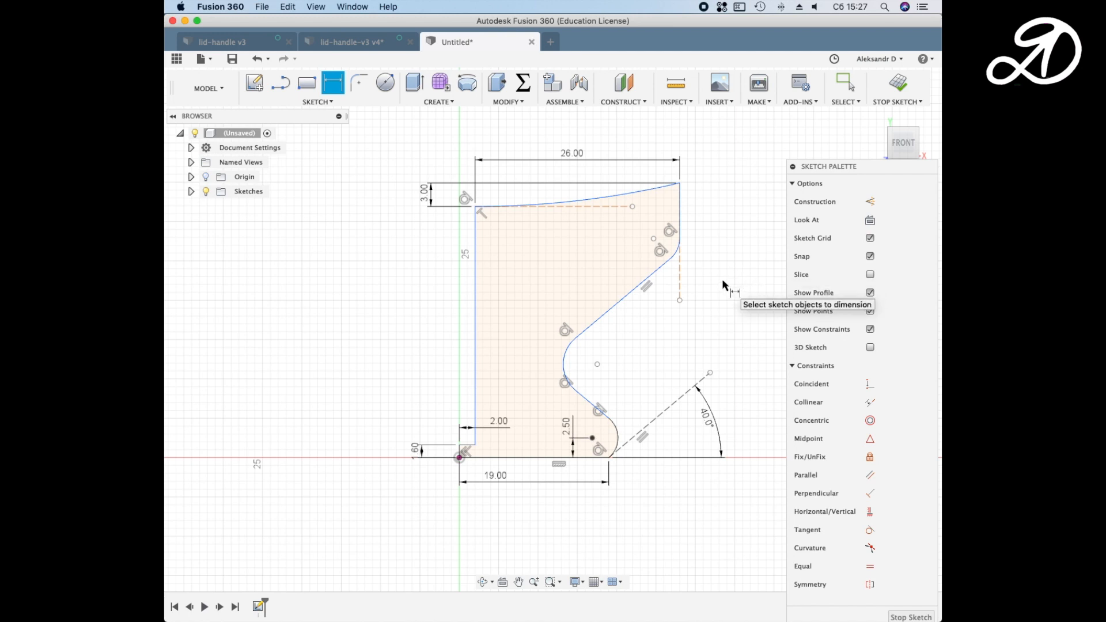
Dimension the inner vertical edge of the profile at 22 mm and leave the dimension command
left_click(473, 306)
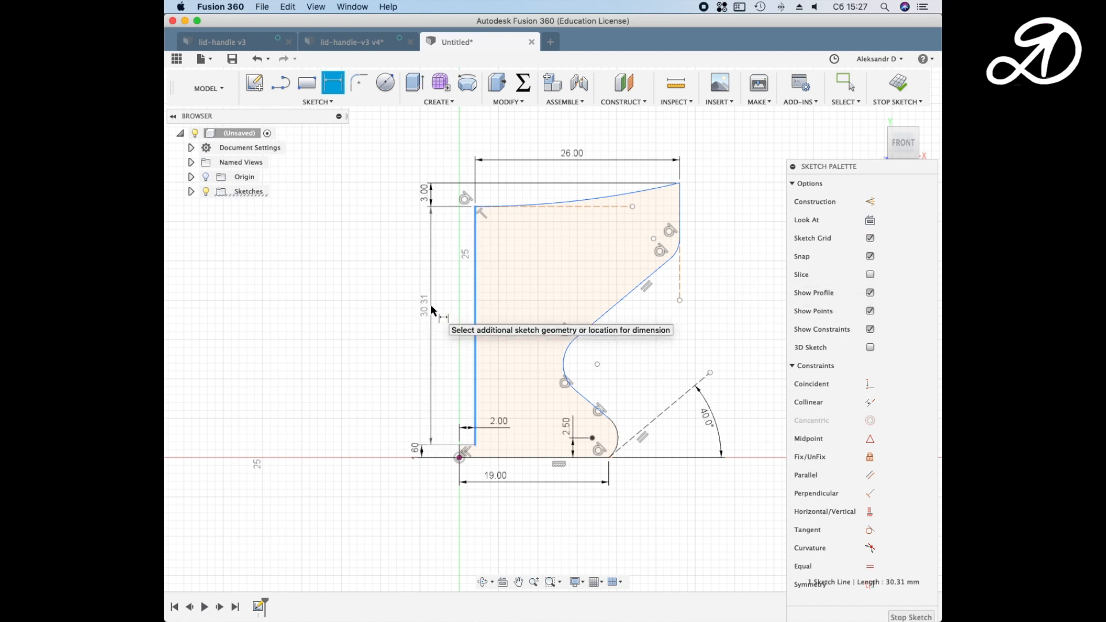
left_click(430, 304)
type("22")
key("Return")
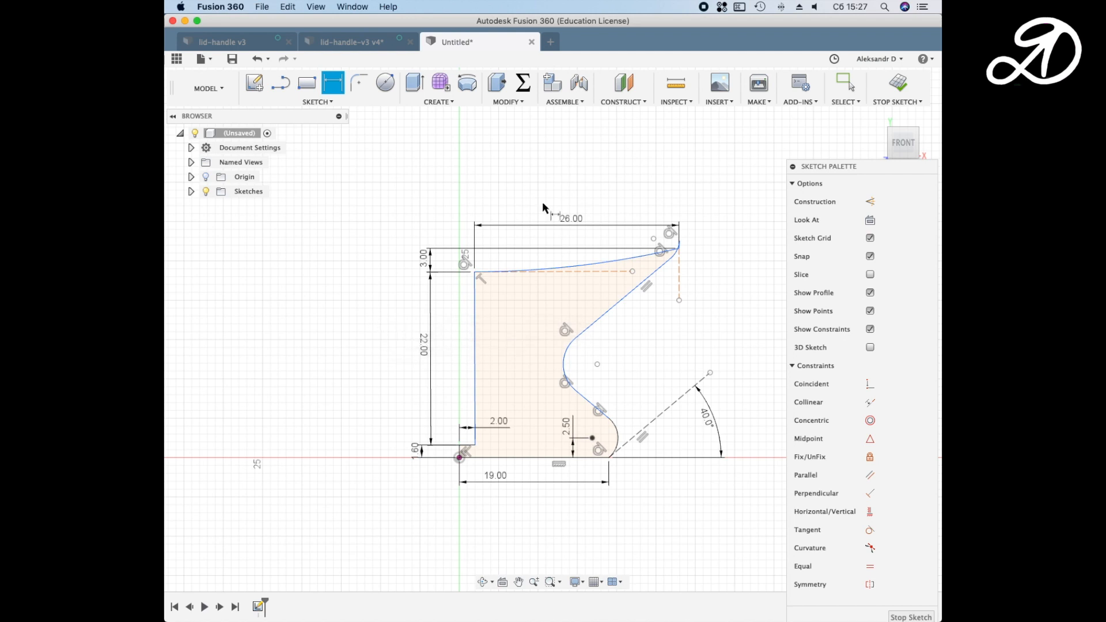
scroll(641, 258, "up", 3)
right_click(395, 160)
key("Escape")
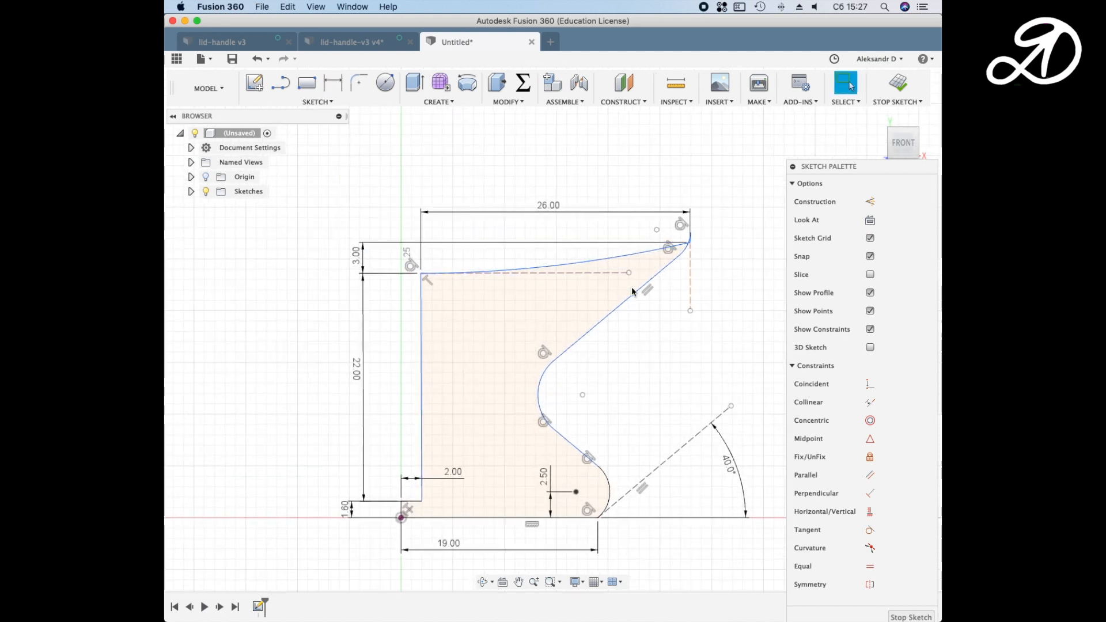
Adjust the upper slanted line and pull the upper outer arc's end onto the top arc's outer endpoint to close the profile
left_click(631, 302)
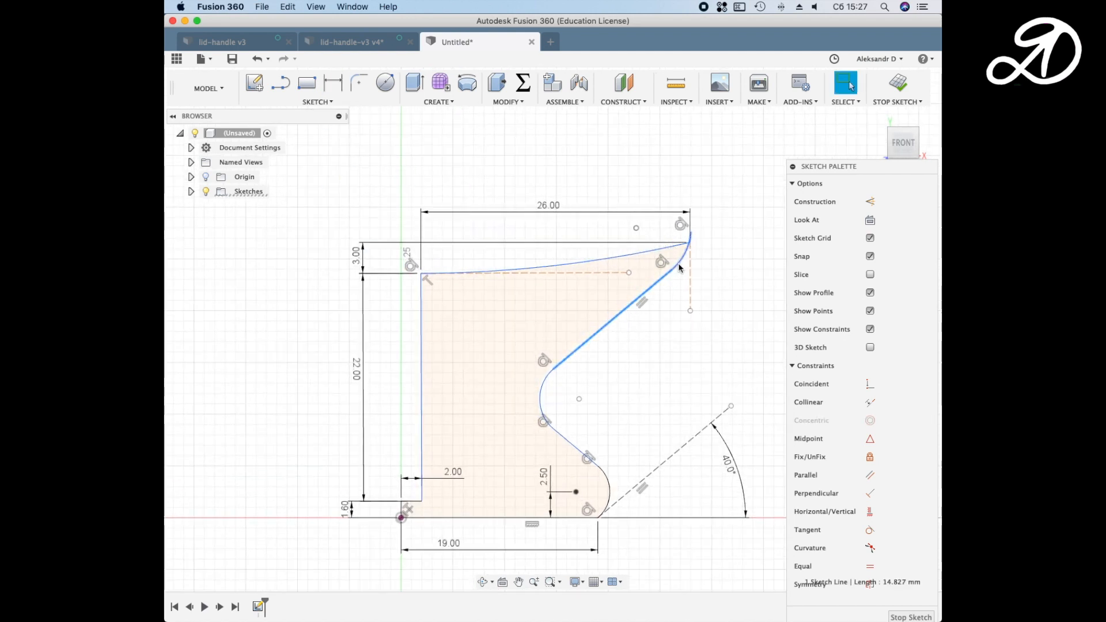
left_click_drag(680, 268, 640, 323)
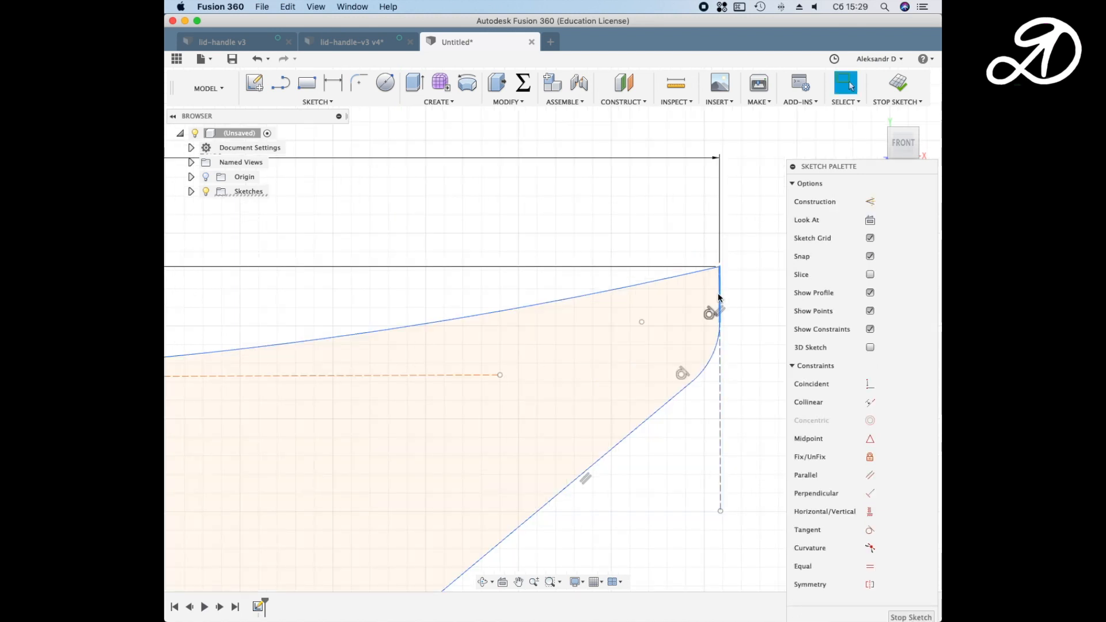
left_click_drag(723, 326, 719, 294)
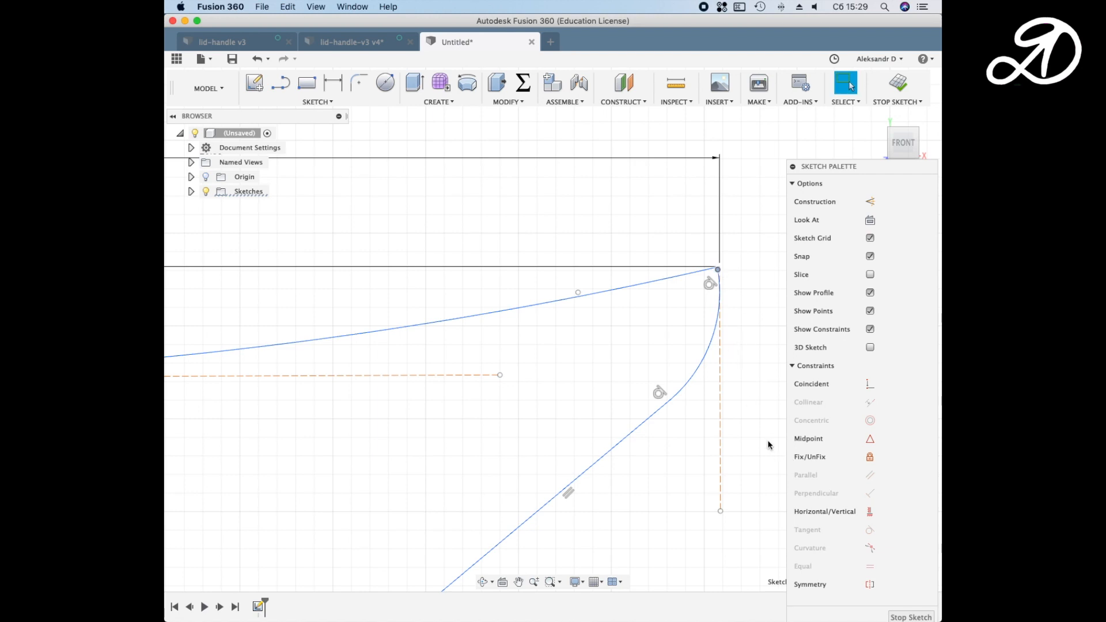
left_click_drag(716, 268, 731, 280)
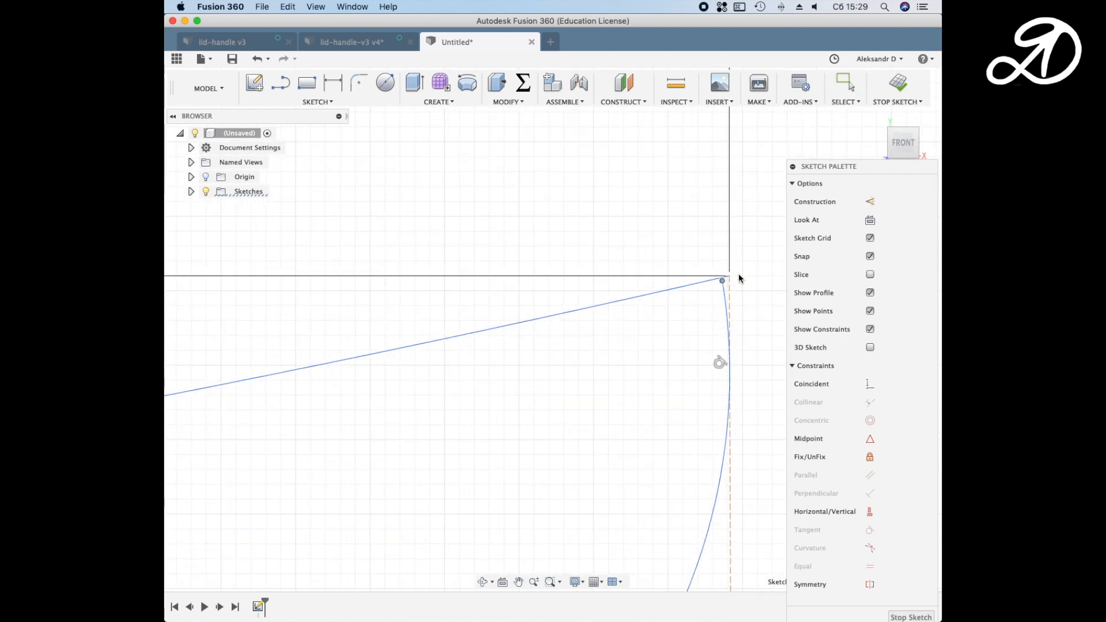
left_click(740, 278)
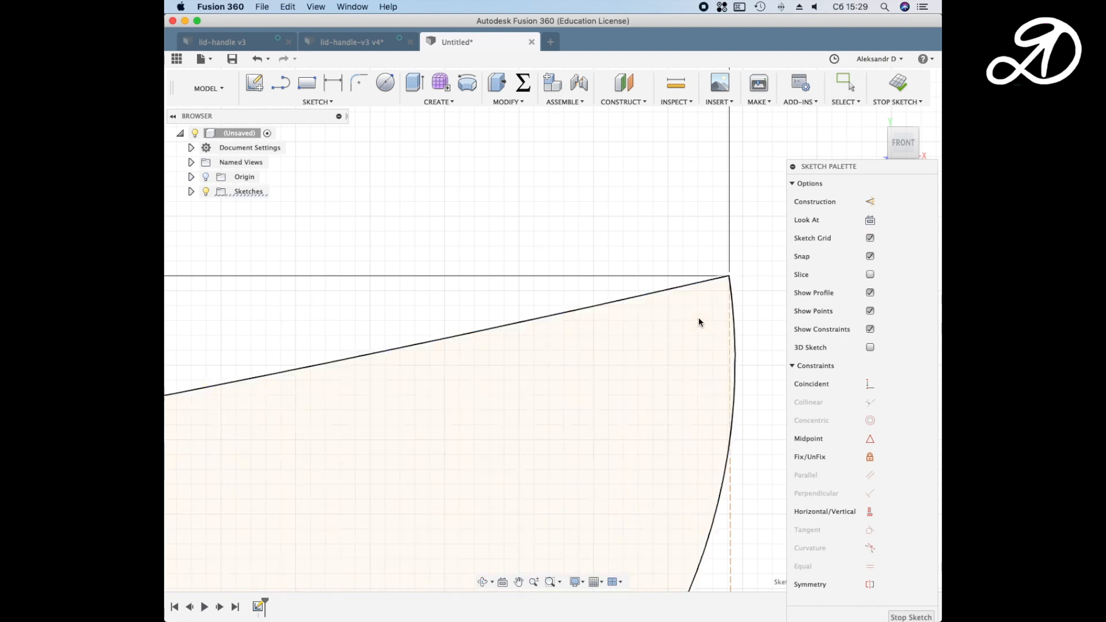
Make the upper outer arc tangent to the dashed construction line that starts at the profile's outer tip
scroll(698, 317, "down", 3)
left_click(868, 529)
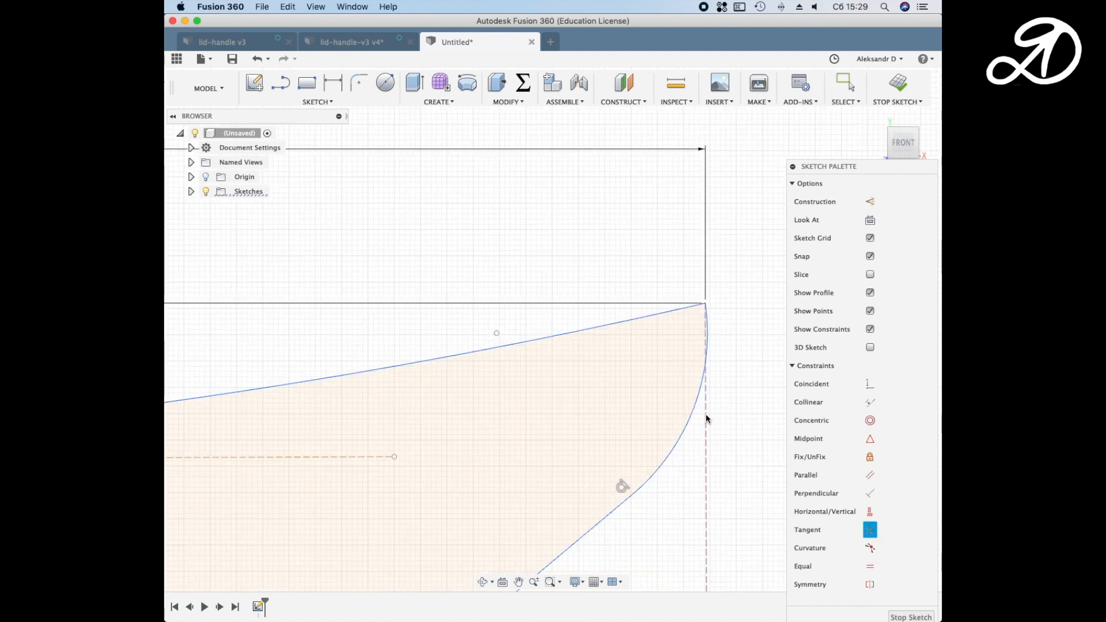
left_click(696, 400)
left_click(639, 326)
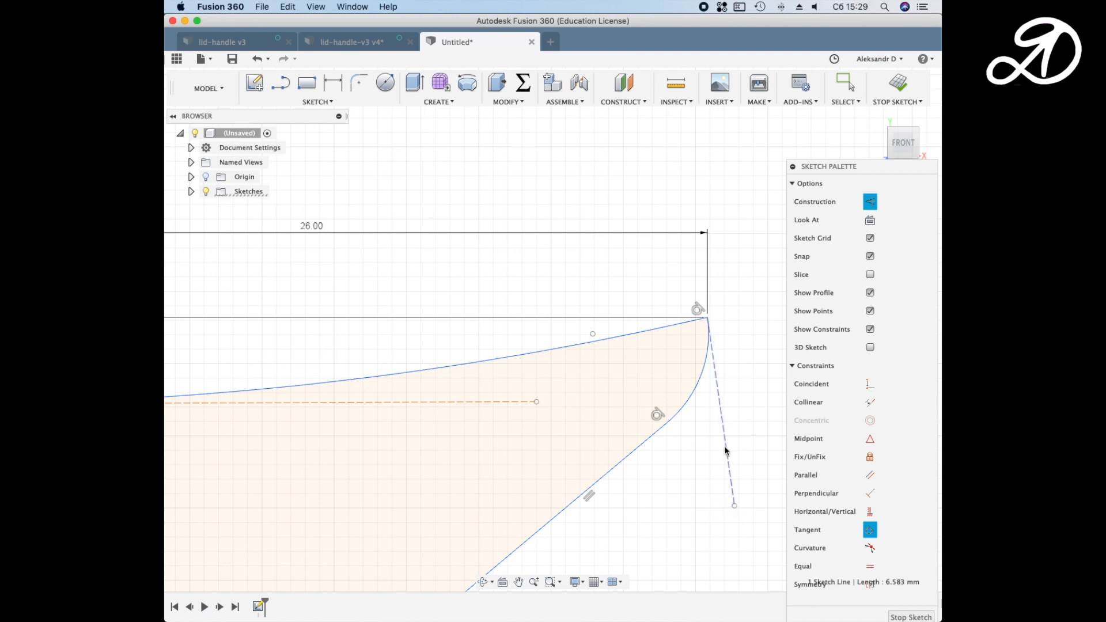
Make the construction line at the outer tip parallel to the profile's inner vertical edge and leave the constraint command
left_click(870, 474)
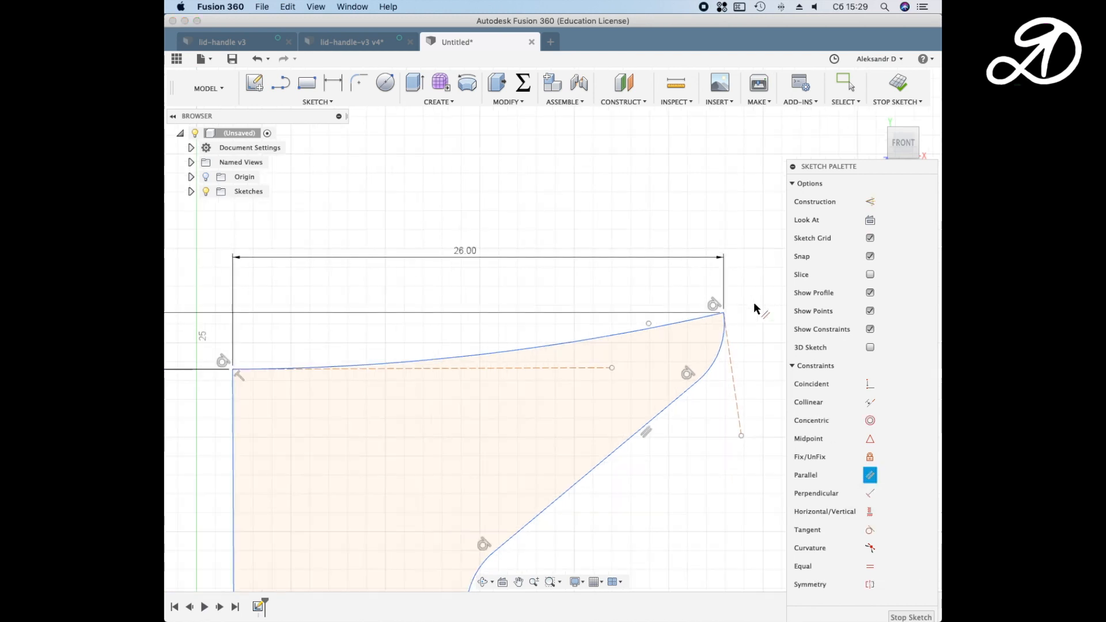
left_click(234, 463)
left_click(738, 396)
scroll(684, 230, "down", 3)
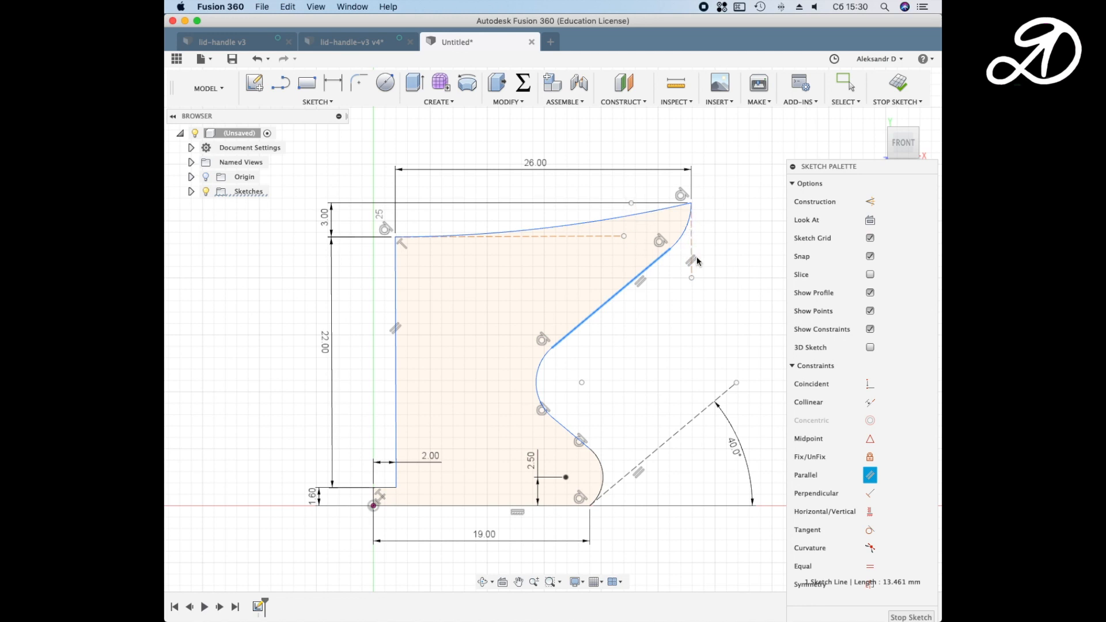
right_click(678, 338)
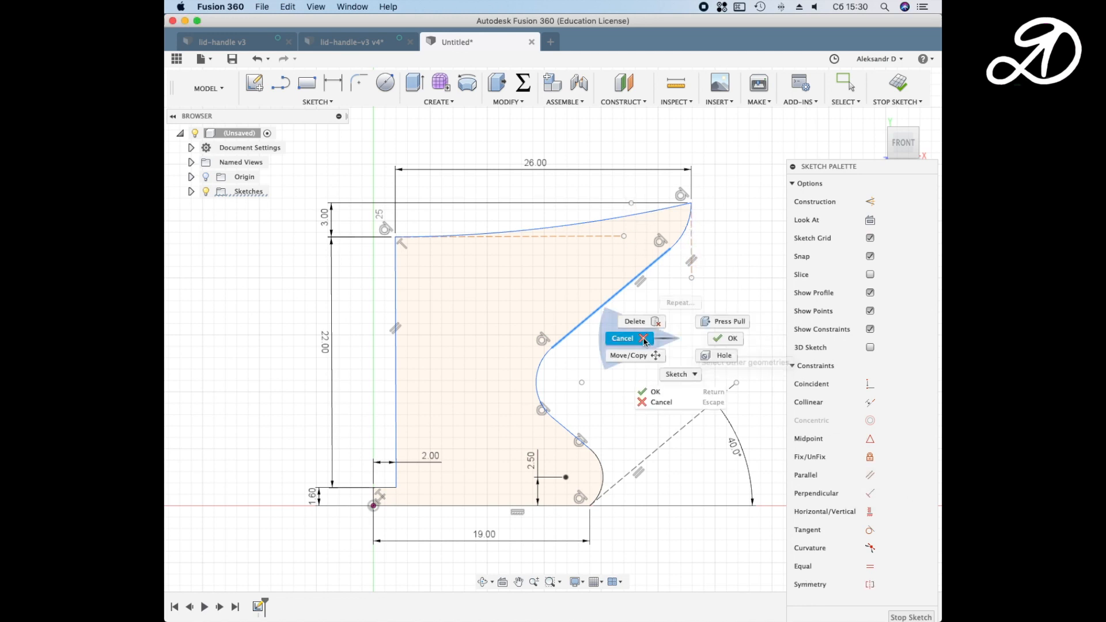
left_click(646, 338)
Adjust the upper outer arc and the upper slanted line so the rim at the outer tip becomes thinner
mouse_move(680, 240)
left_mouse_down()
mouse_move(676, 228)
mouse_move(674, 239)
left_mouse_up()
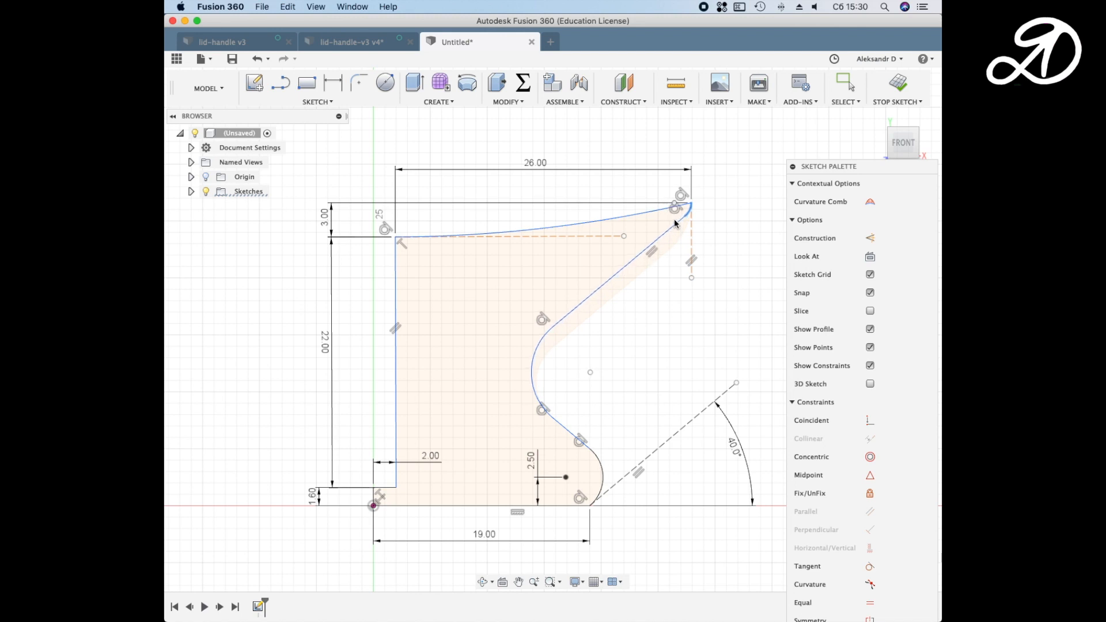
left_click(645, 261)
mouse_move(621, 280)
left_mouse_down()
mouse_move(631, 249)
mouse_move(614, 276)
left_mouse_up()
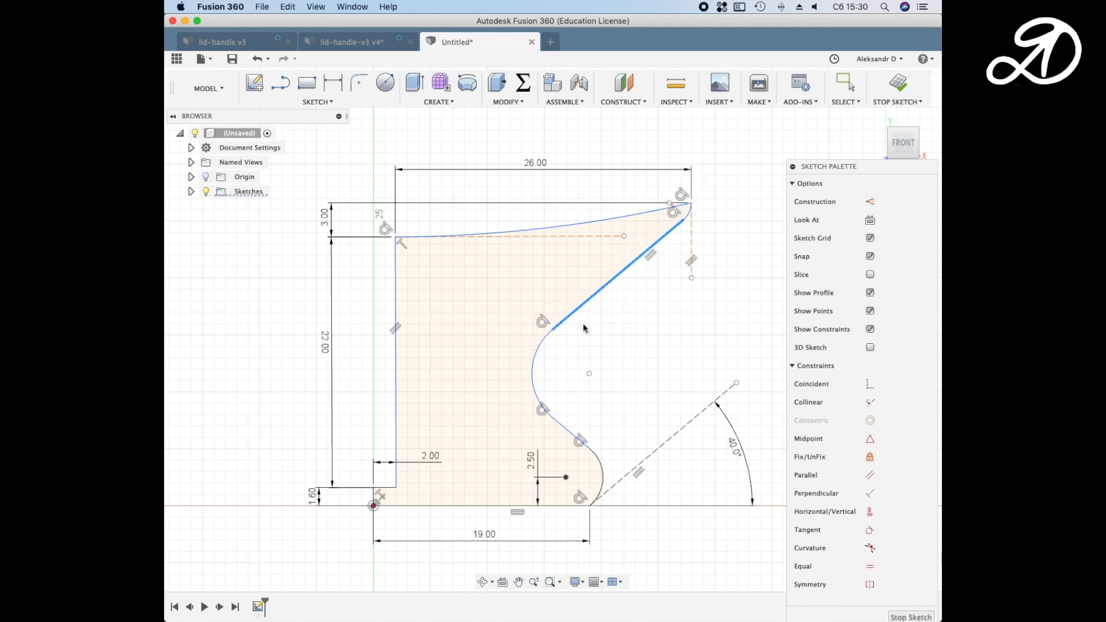
Reshape the neck of the profile by adjusting its concave arc and the lower slanted line
left_click(533, 371)
mouse_move(532, 372)
left_mouse_down()
mouse_move(551, 366)
mouse_move(516, 371)
left_mouse_up()
left_click_drag(524, 374, 514, 377)
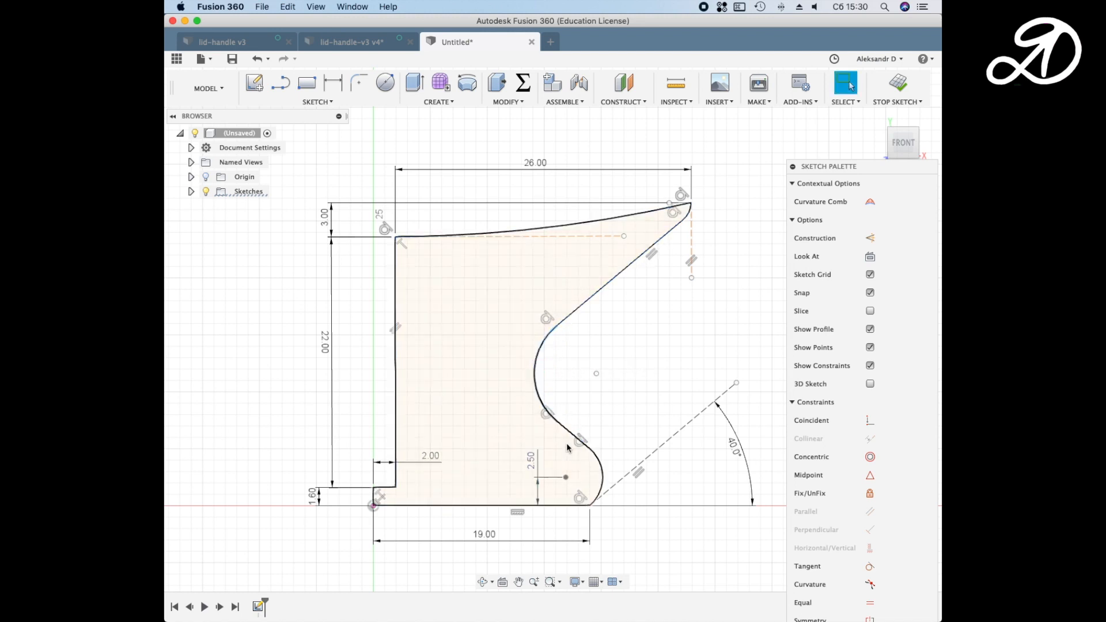
left_click_drag(574, 455, 570, 421)
scroll(569, 444, "up", 5)
scroll(555, 444, "down", 5)
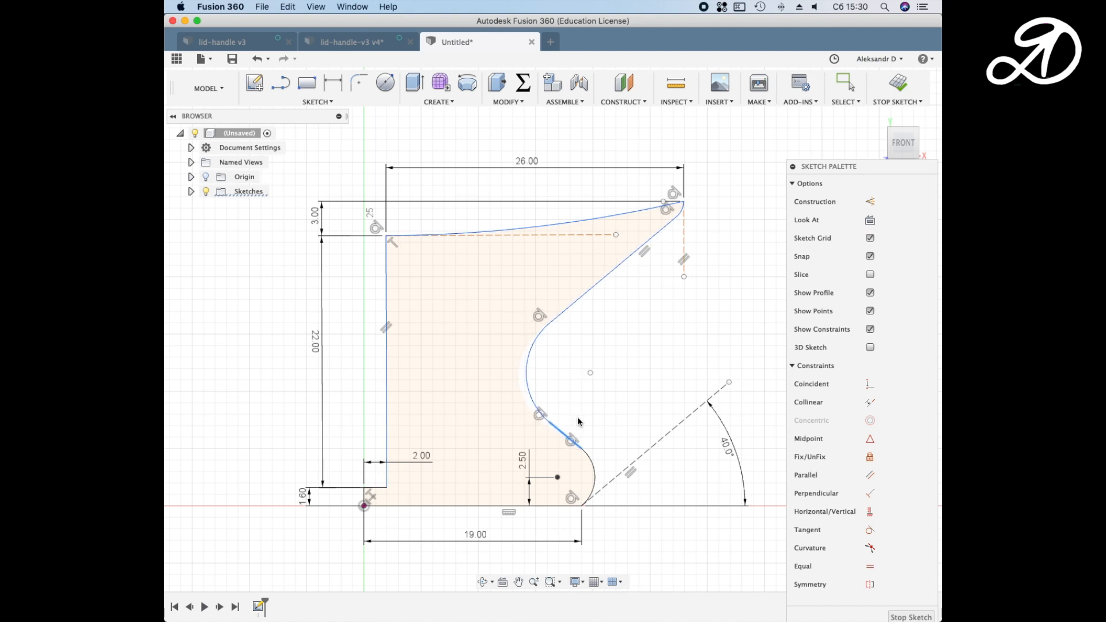
Set the height of the lower outer arc's center above the base line to 2 mm
double_click(526, 463)
key("Return")
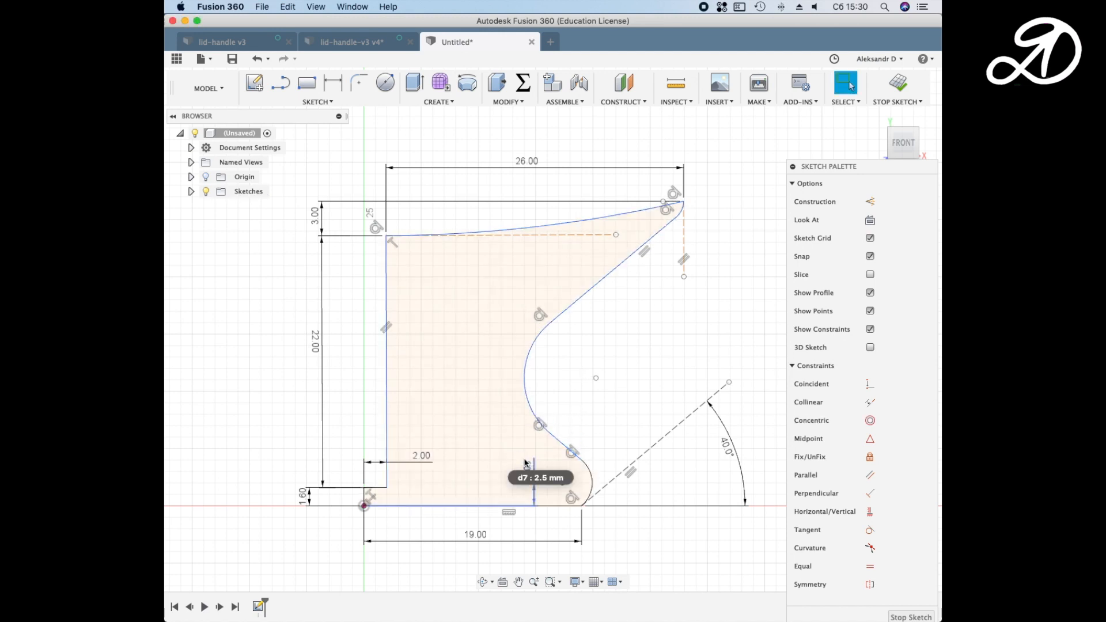
double_click(525, 466)
type("2")
key("Return")
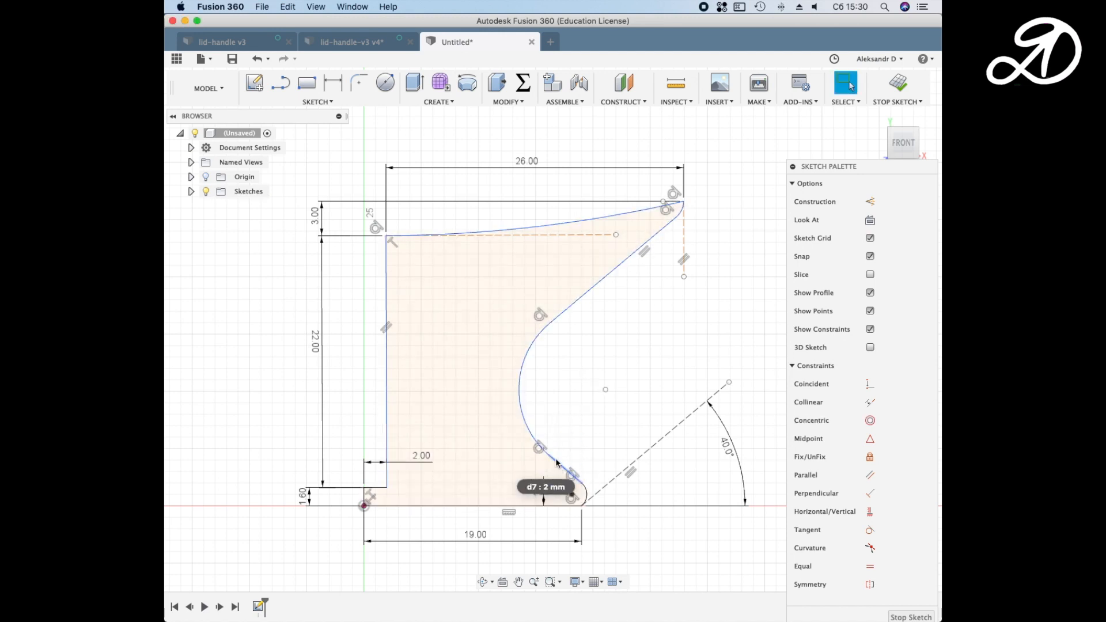
Readjust the lower slanted line and its junction with the neck arc to smooth the transition to the base
left_click(558, 462)
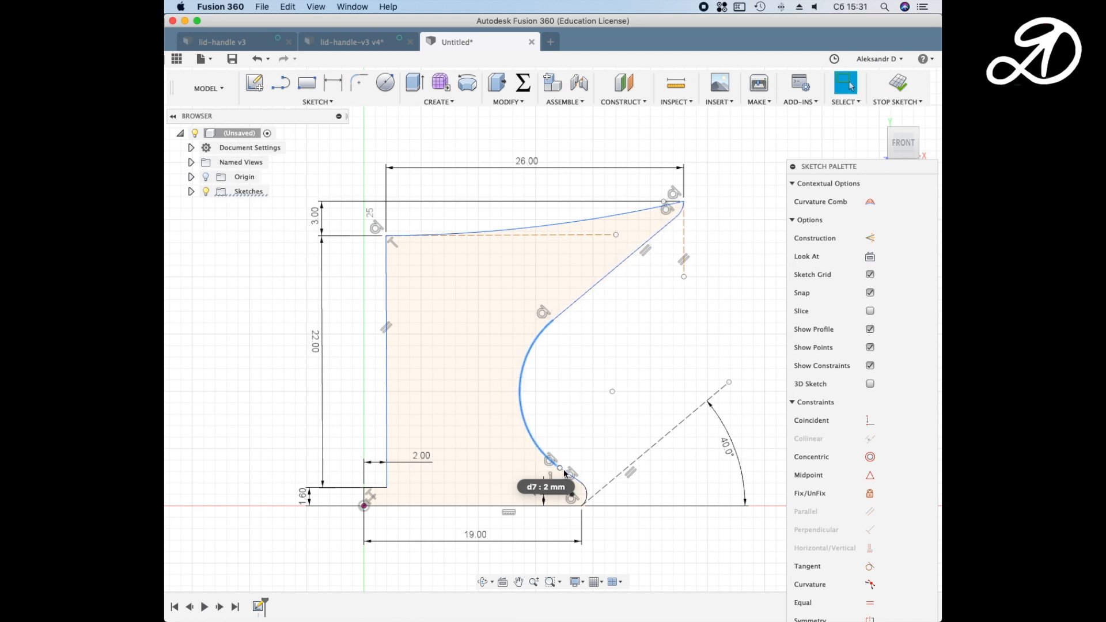
left_click_drag(565, 473, 559, 437)
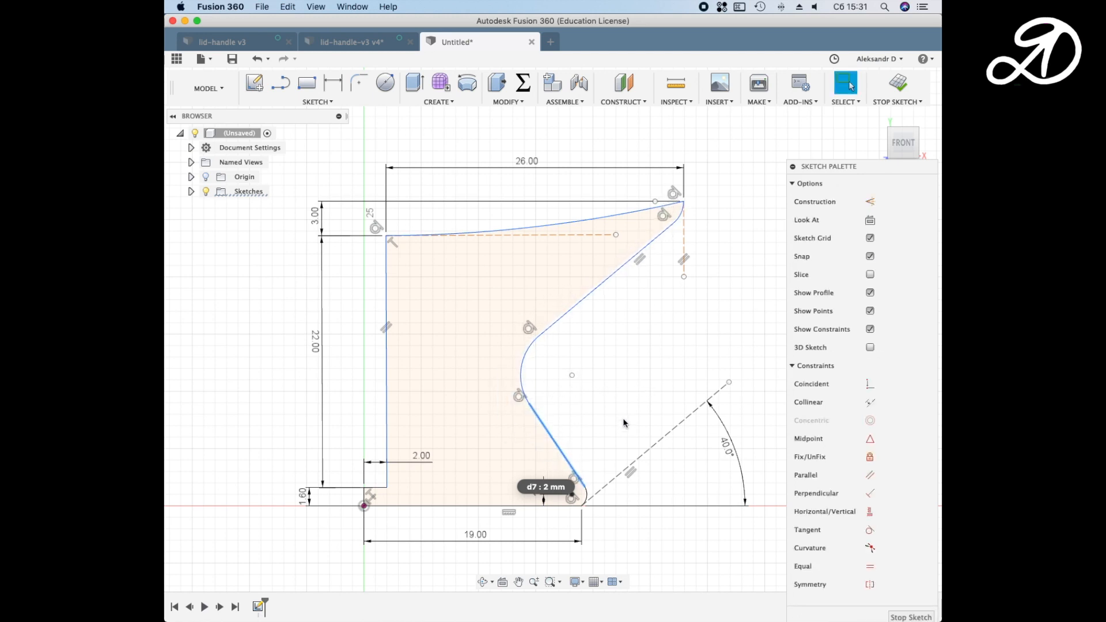
scroll(515, 485, "up", 2)
double_click(539, 483)
key("Return")
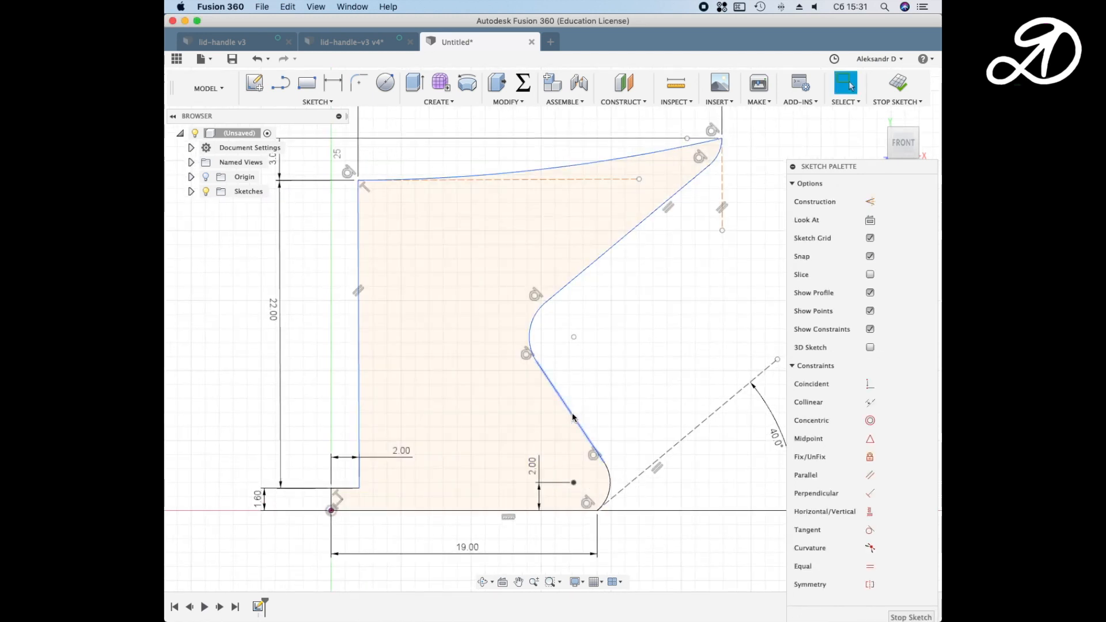
left_click(577, 429)
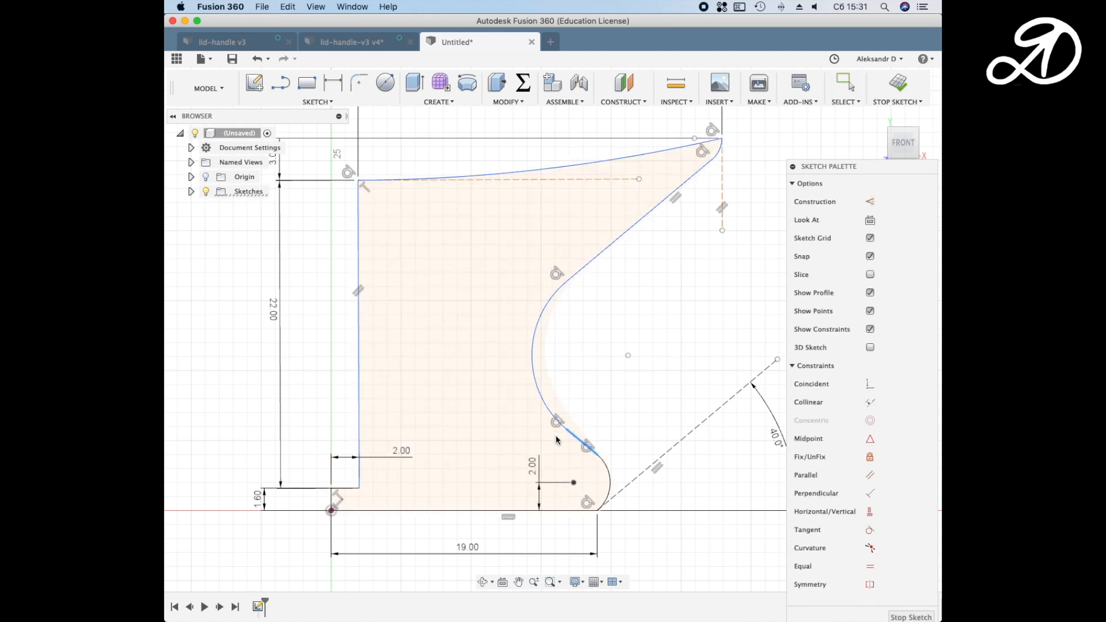
scroll(587, 346, "down", 2)
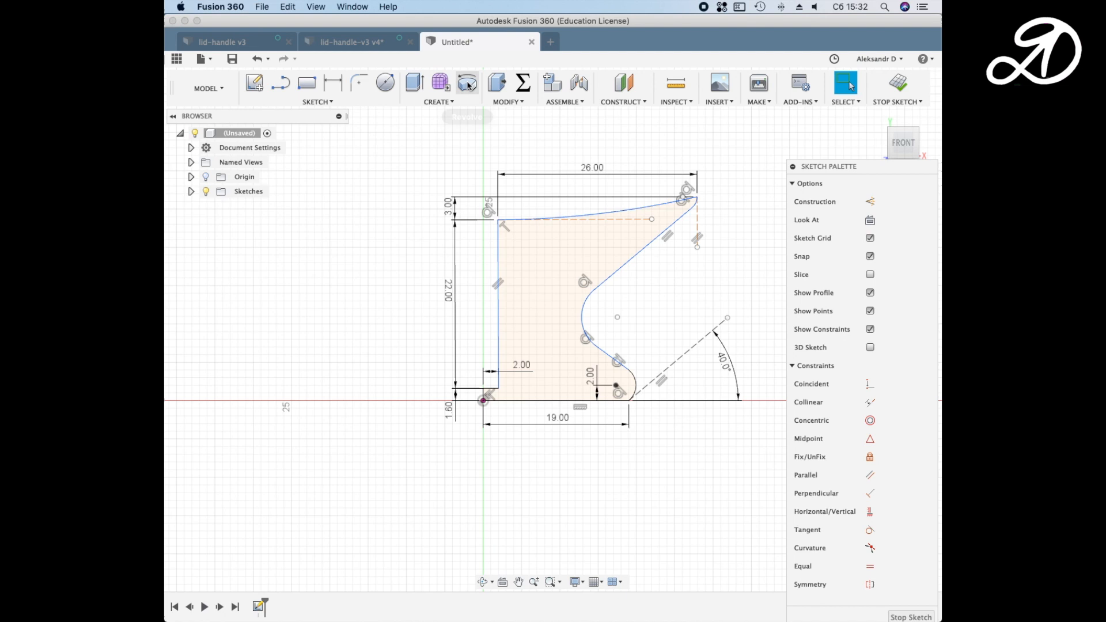
Revolve the closed half profile 360 degrees around the vertical Y axis as a new body and view it from several sides
left_click(468, 84)
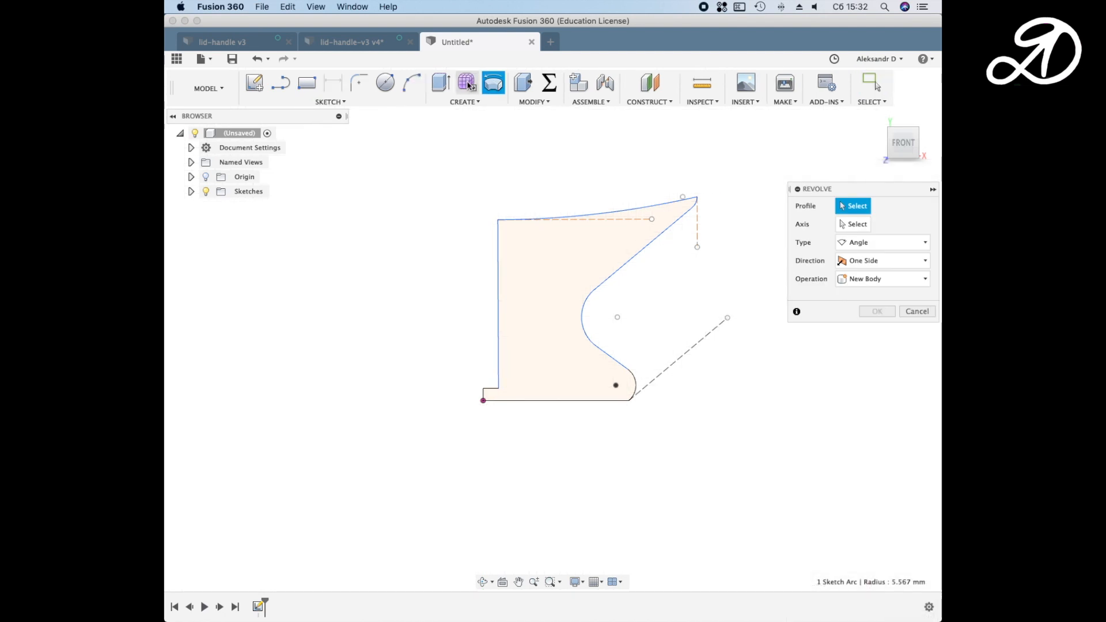
left_click(583, 268)
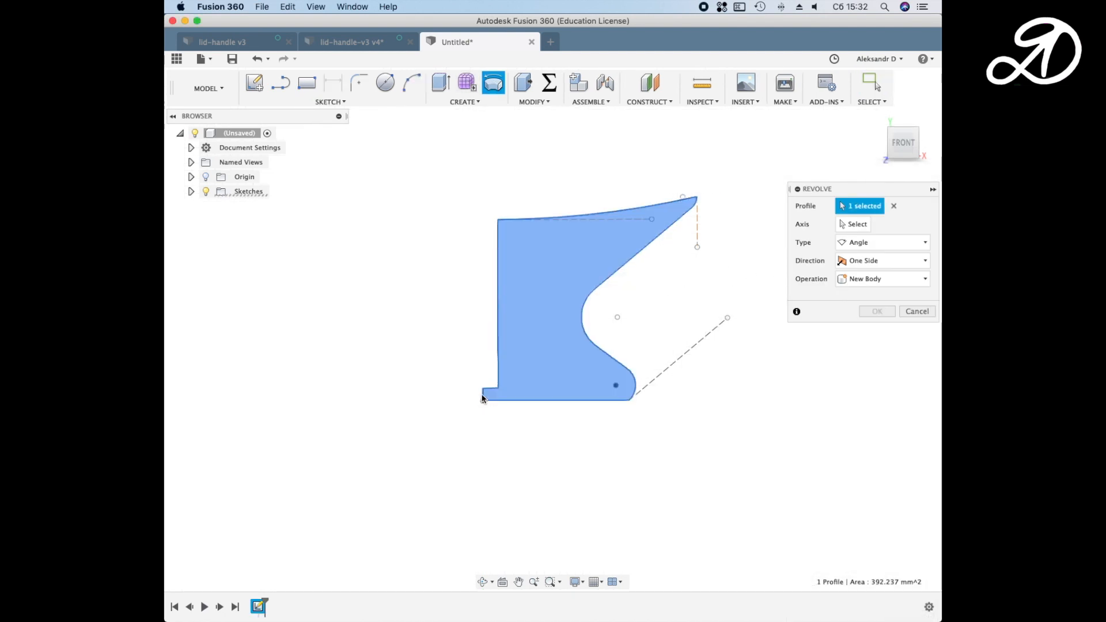
left_click(856, 225)
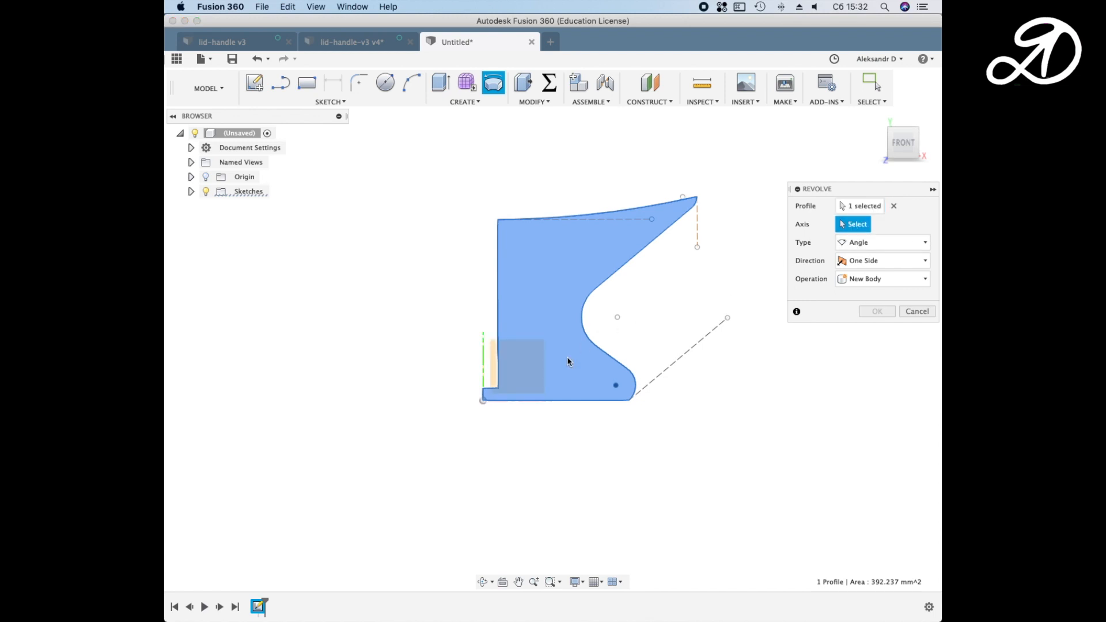
left_click(483, 377)
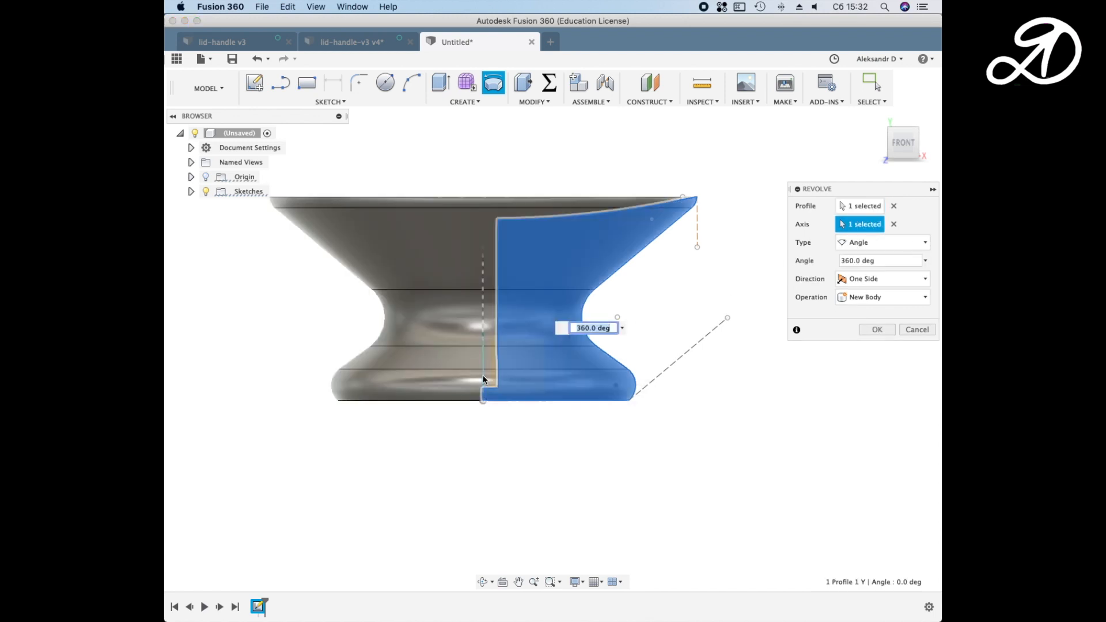
left_click(877, 329)
left_click_drag(628, 329, 676, 514)
key("Escape")
scroll(831, 412, "down", 6)
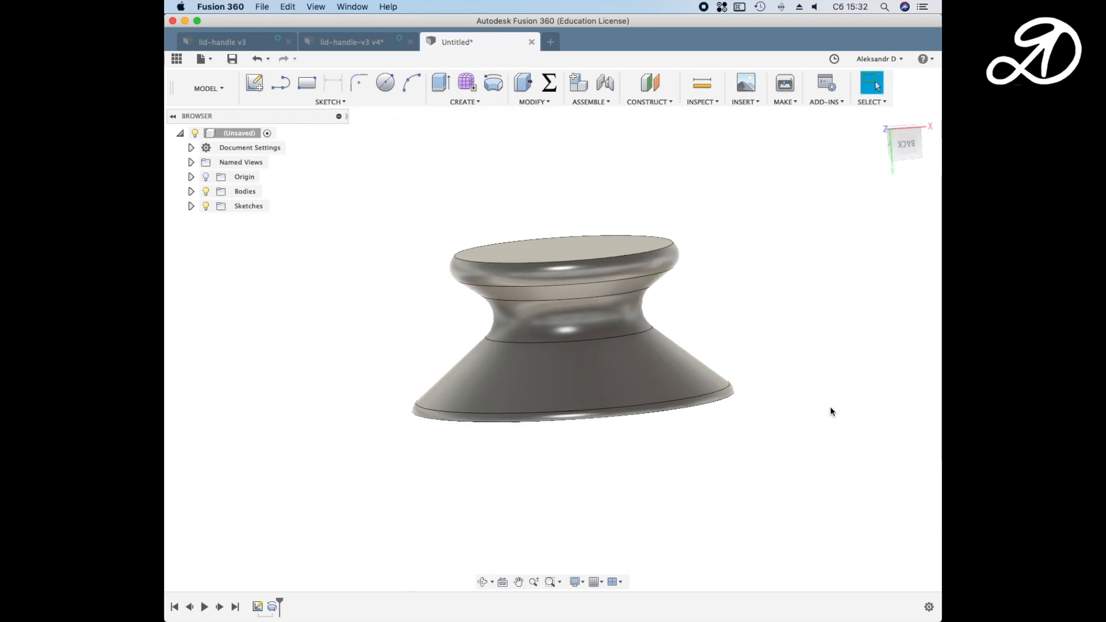
scroll(827, 414, "up", 1)
middle_click_drag(680, 455, 521, 519, "shift")
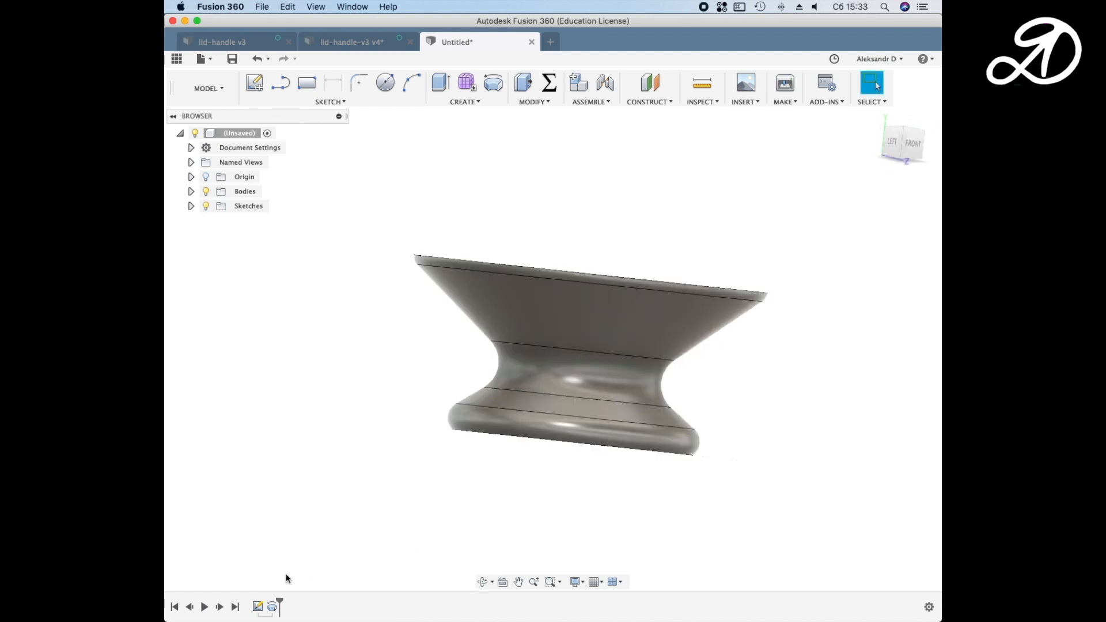
Reopen the profile sketch, pull the neck arc down toward the base, and finish the sketch to update the revolved body
right_click(259, 607)
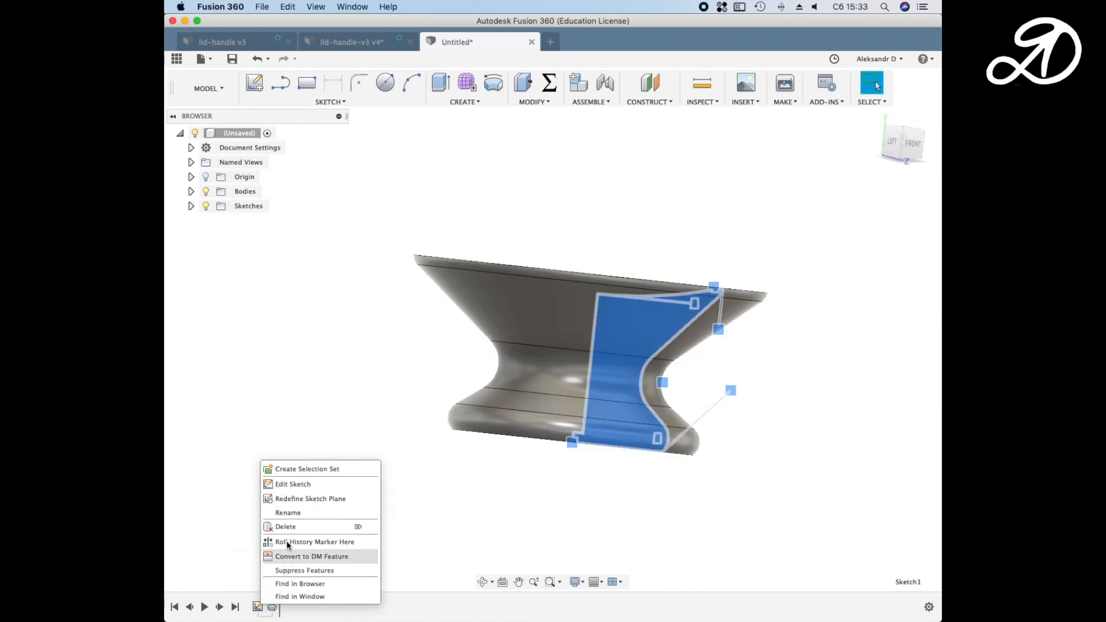
left_click(305, 489)
left_click(666, 442)
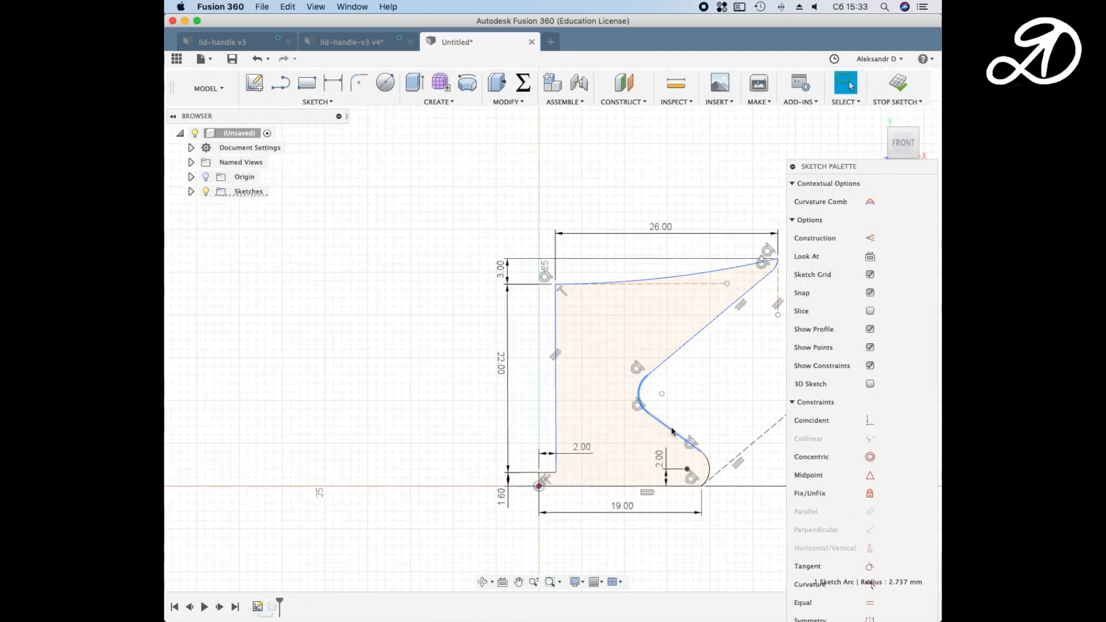
left_click_drag(665, 442, 662, 432)
left_click_drag(638, 392, 673, 496)
scroll(469, 236, "down", 2)
left_click(687, 270)
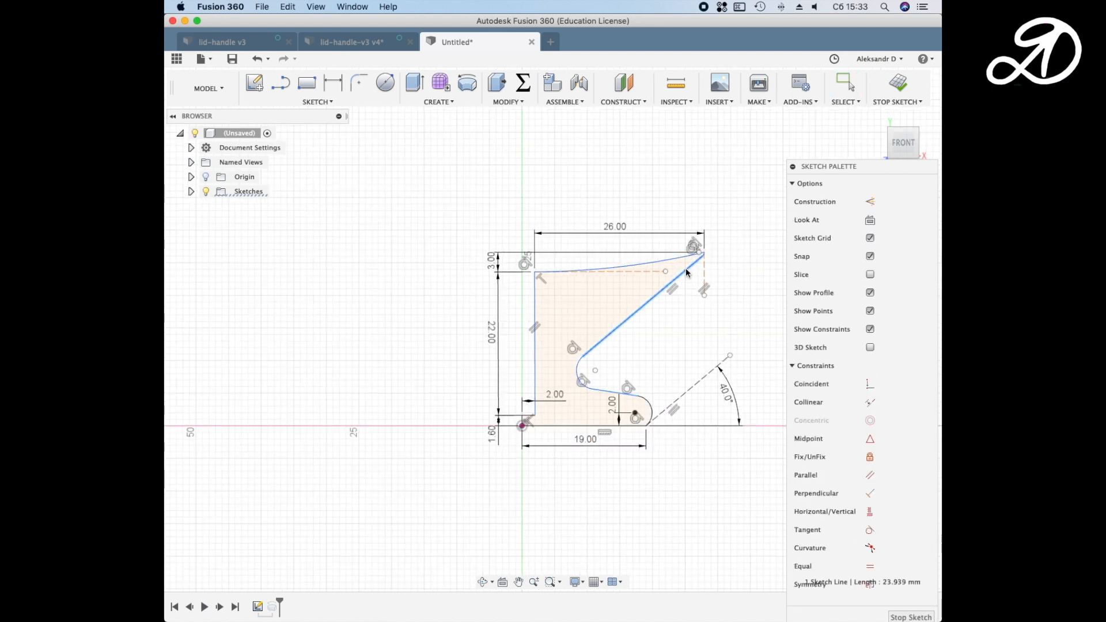
left_click(896, 87)
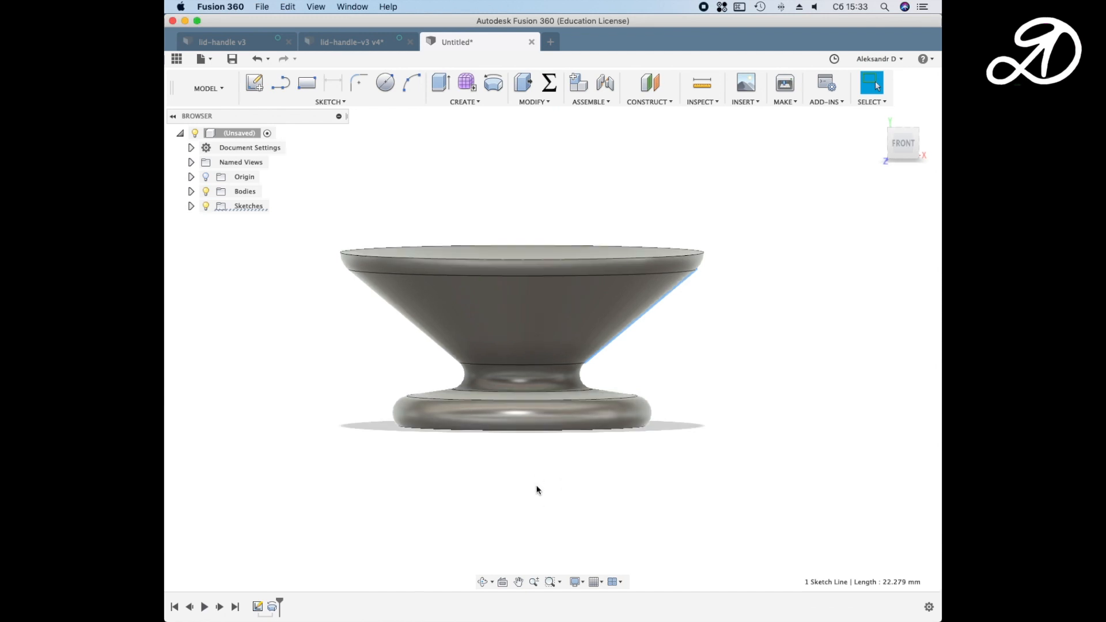
mouse_move(537, 490)
middle_mouse_down("shift")
mouse_move(552, 298)
mouse_move(572, 512)
mouse_move(486, 507)
middle_mouse_up("shift")
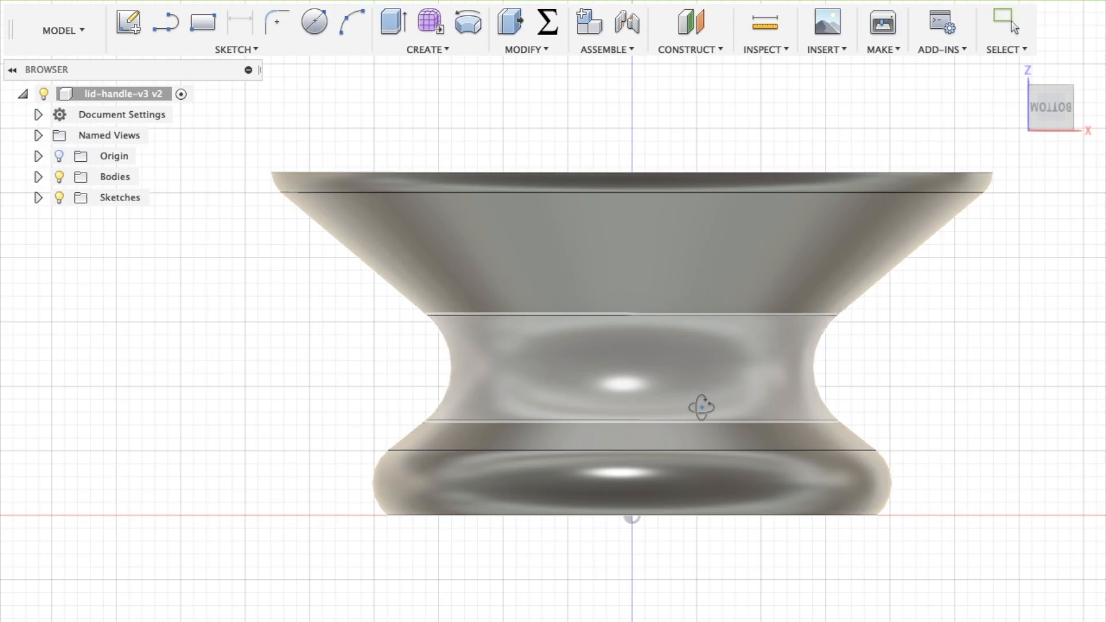
Export the handle body of lid-handle-v3 as a binary STL with Medium refinement, saved as lid-handle-3.stl
middle_click_drag(658, 353, 755, 331, "shift")
middle_click_drag(840, 376, 507, 612, "shift")
scroll(842, 421, "down", 4)
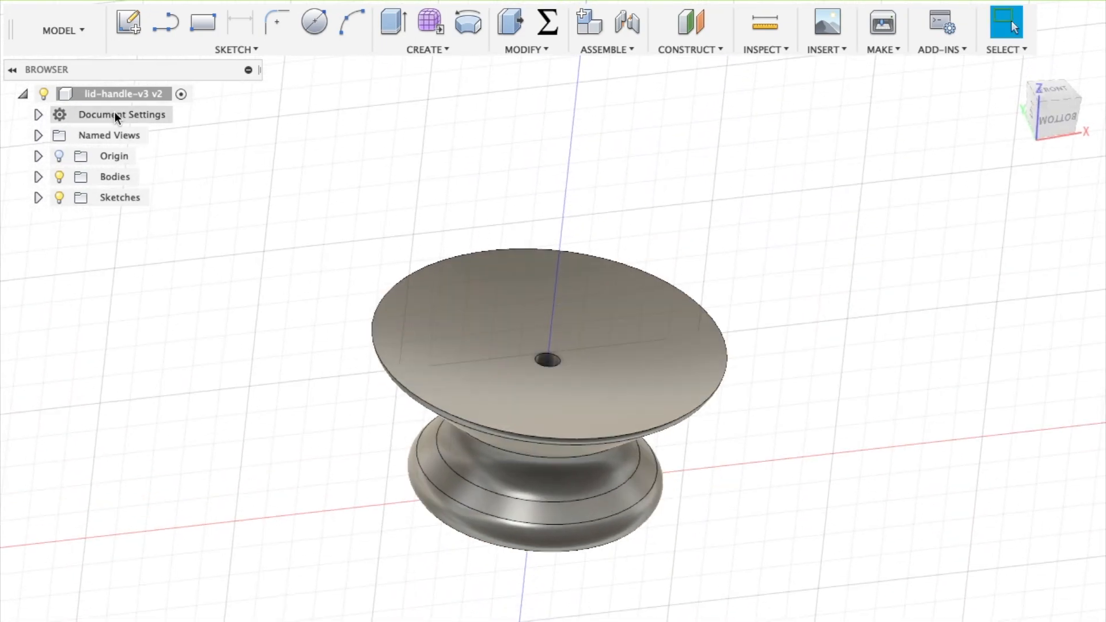
right_click(106, 92)
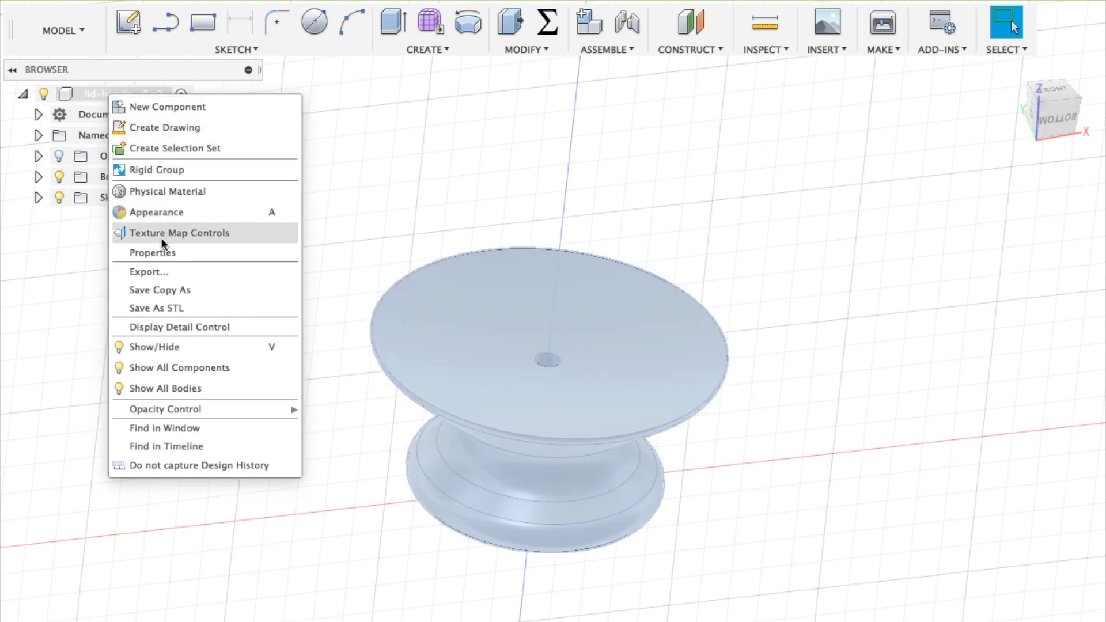
left_click(164, 308)
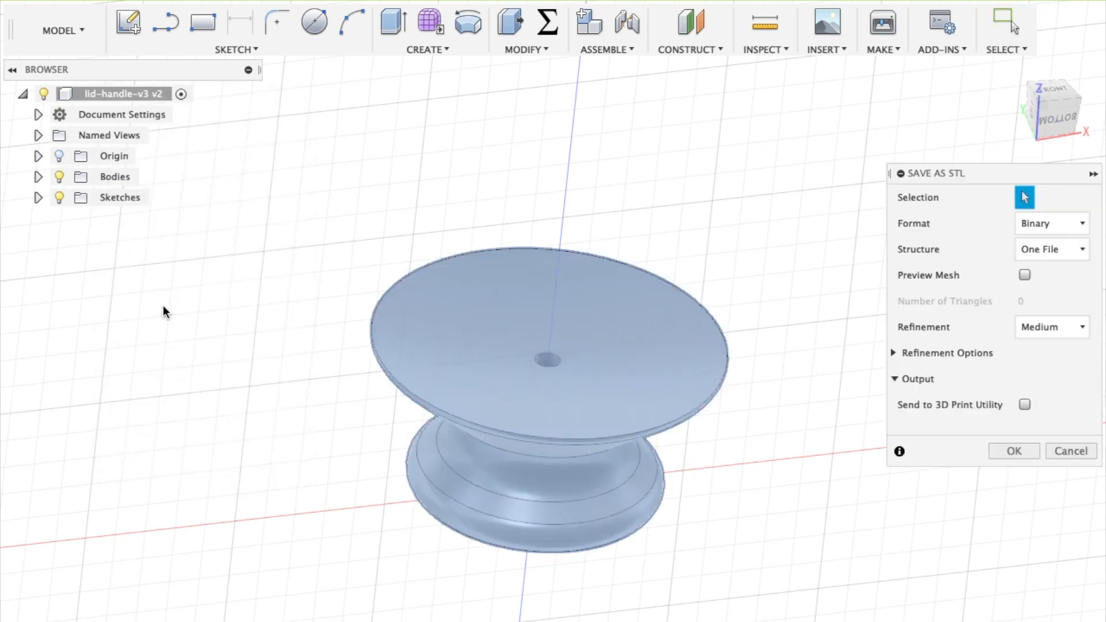
left_click(578, 372)
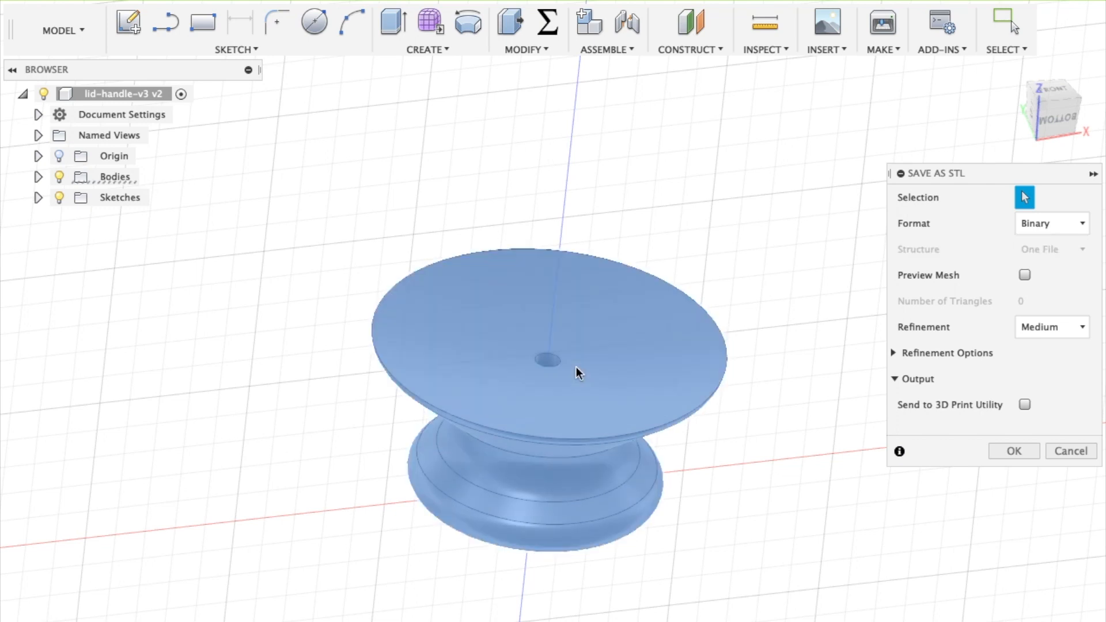
left_click(1015, 452)
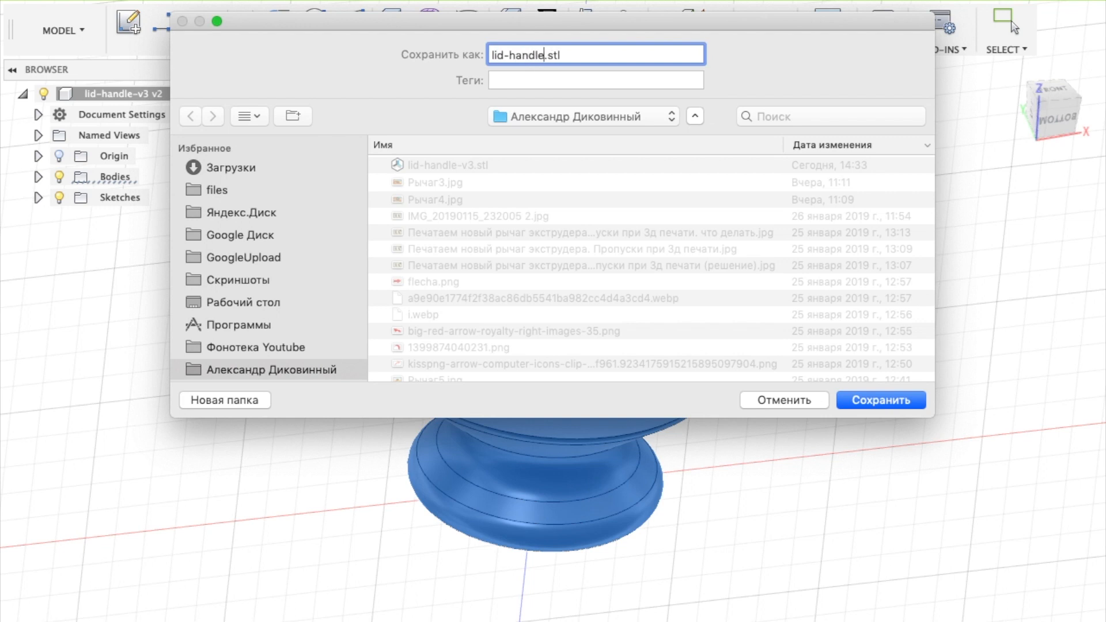
key("Return")
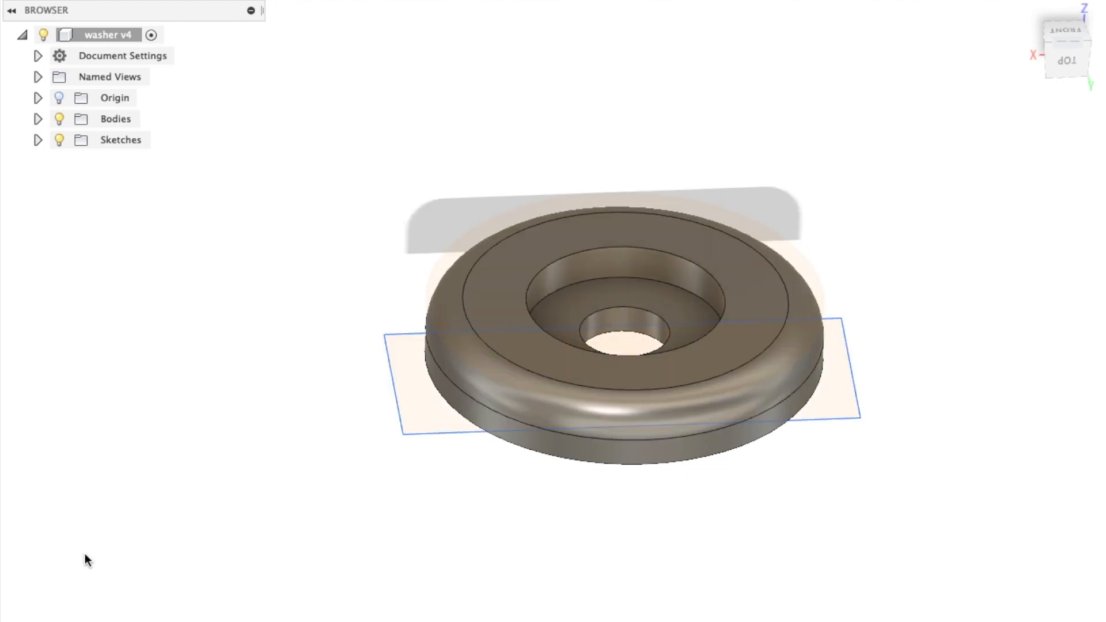
middle_click_drag(644, 521, 620, 476, "shift")
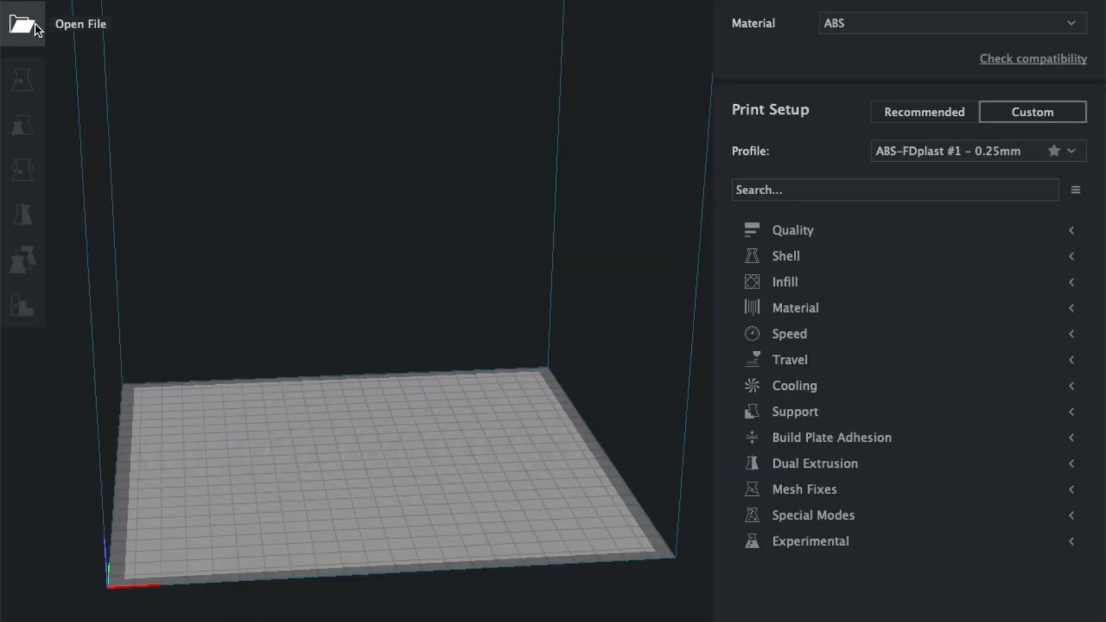
Switch to the Cura slicer, load lid-handle-3.stl onto the build plate and view the model up close from above
left_click(36, 29)
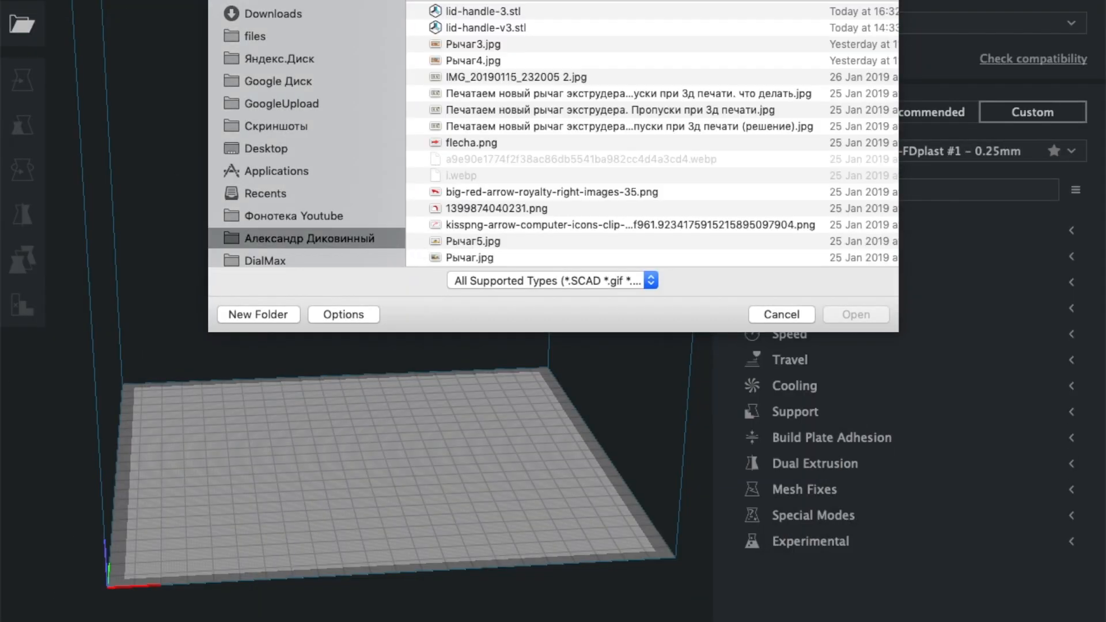
double_click(487, 11)
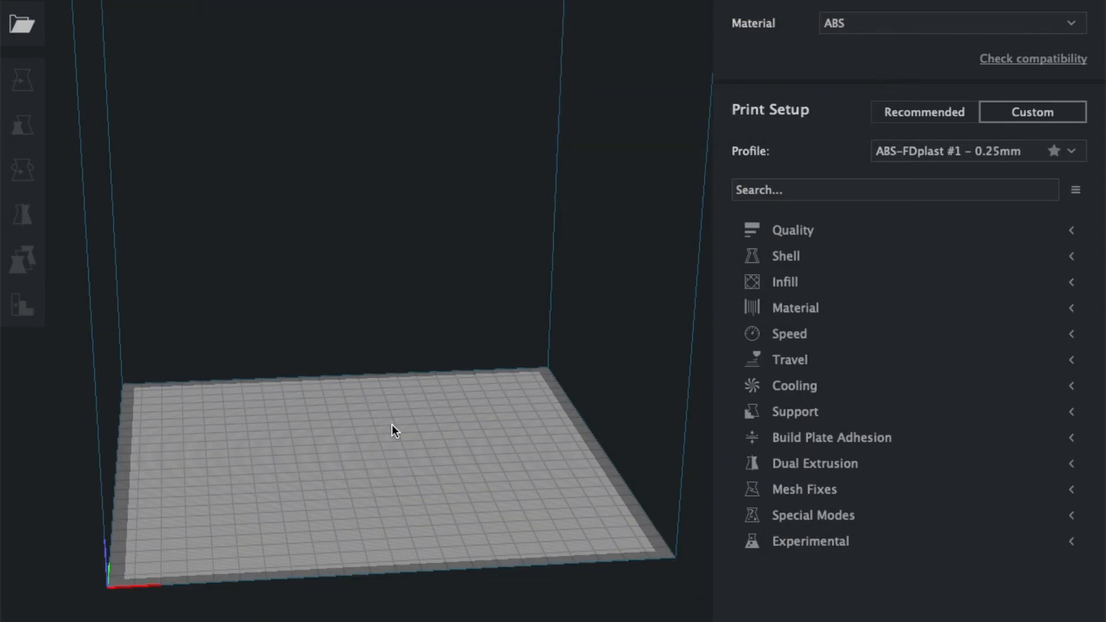
scroll(373, 448, "up", 2)
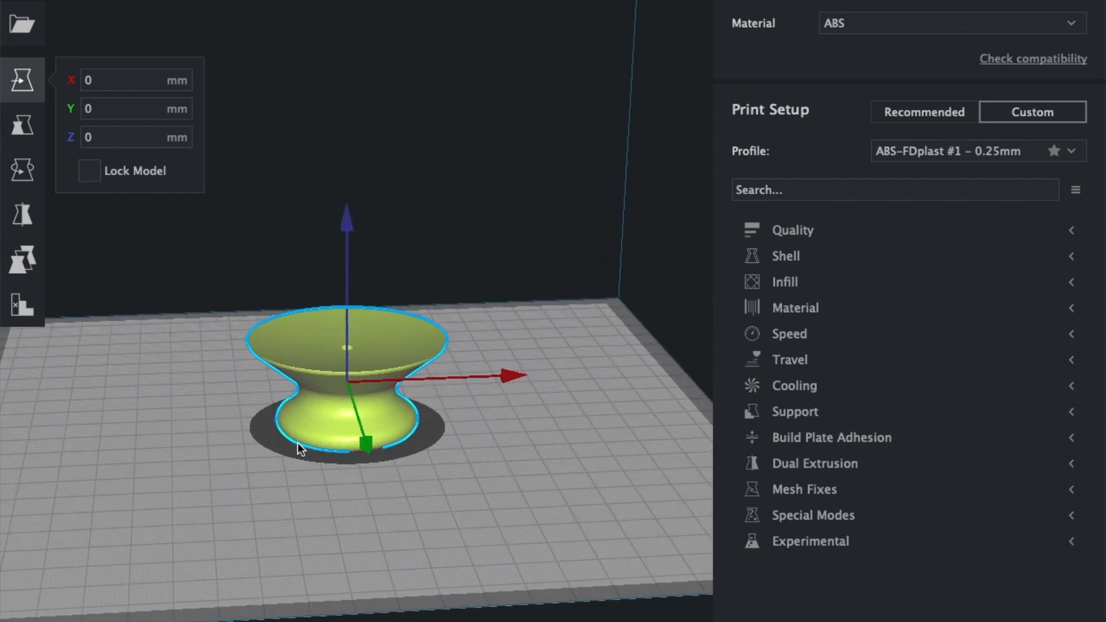
middle_click_drag(299, 443, 314, 459)
right_click_drag(276, 458, 261, 502)
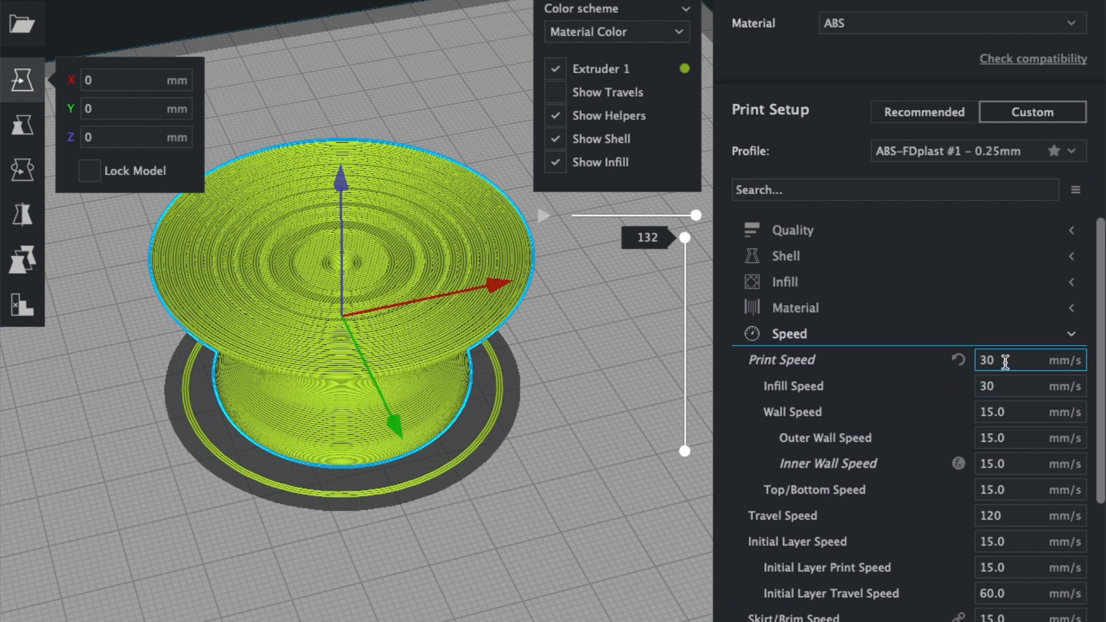
Set the print speed to 50 mm/s, close the speed settings and check the support settings
left_click_drag(1006, 361, 960, 362)
left_click(960, 360)
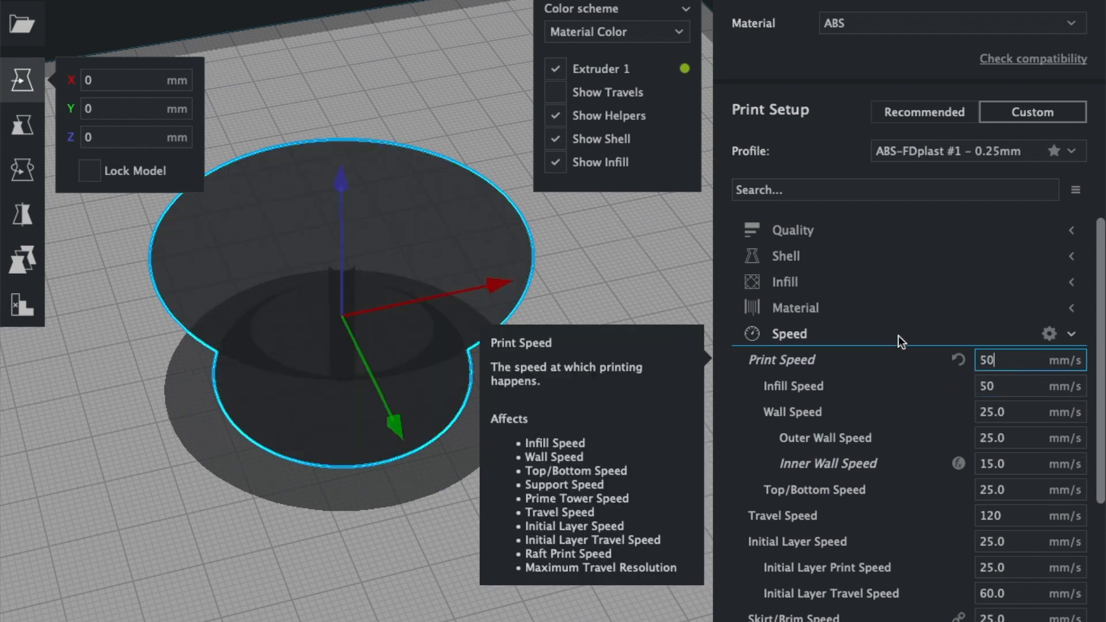
left_click(897, 335)
left_click(811, 412)
left_click(813, 411)
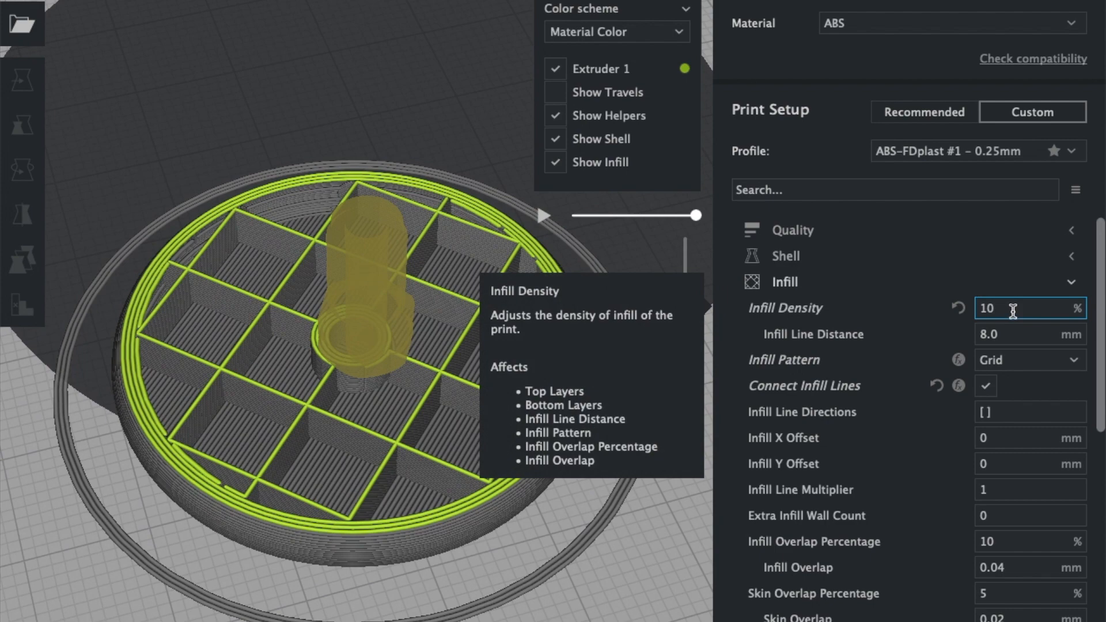
Examine the infill inside the sliced handle by lowering the layer preview to layer 107 and on to layer 84
left_click_drag(685, 346, 684, 420)
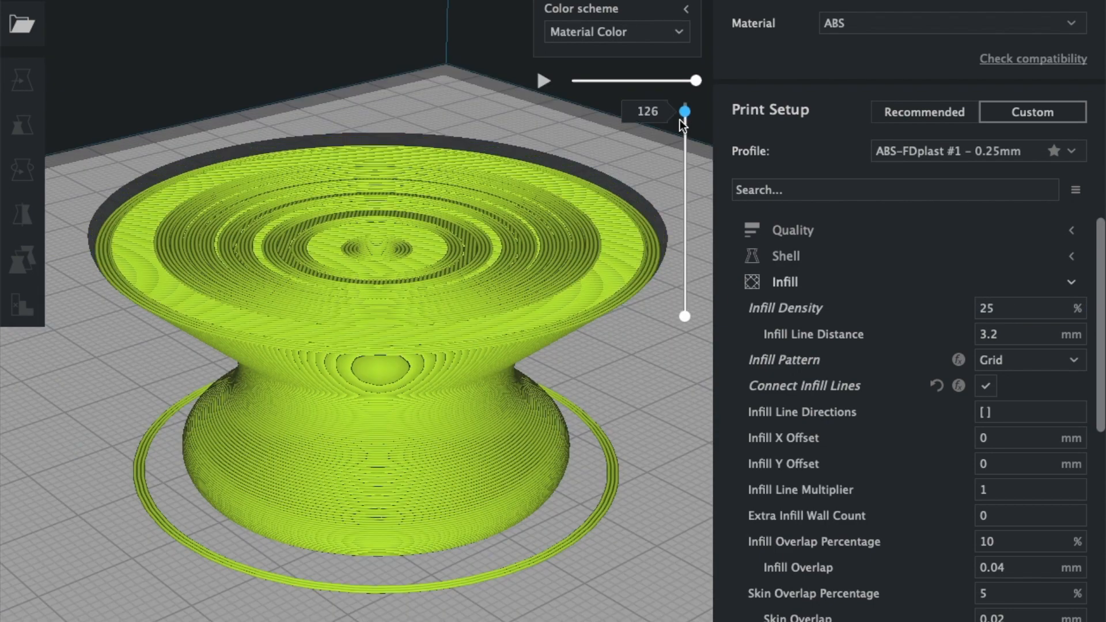
left_click_drag(685, 108, 684, 140)
right_click_drag(337, 412, 393, 118)
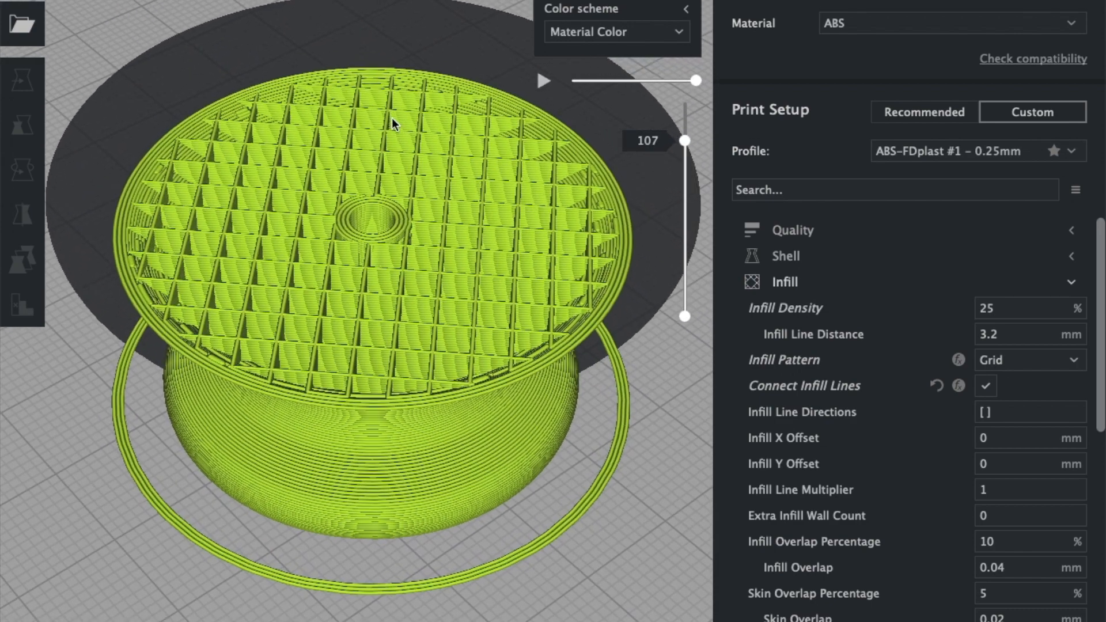
left_click_drag(686, 140, 685, 254)
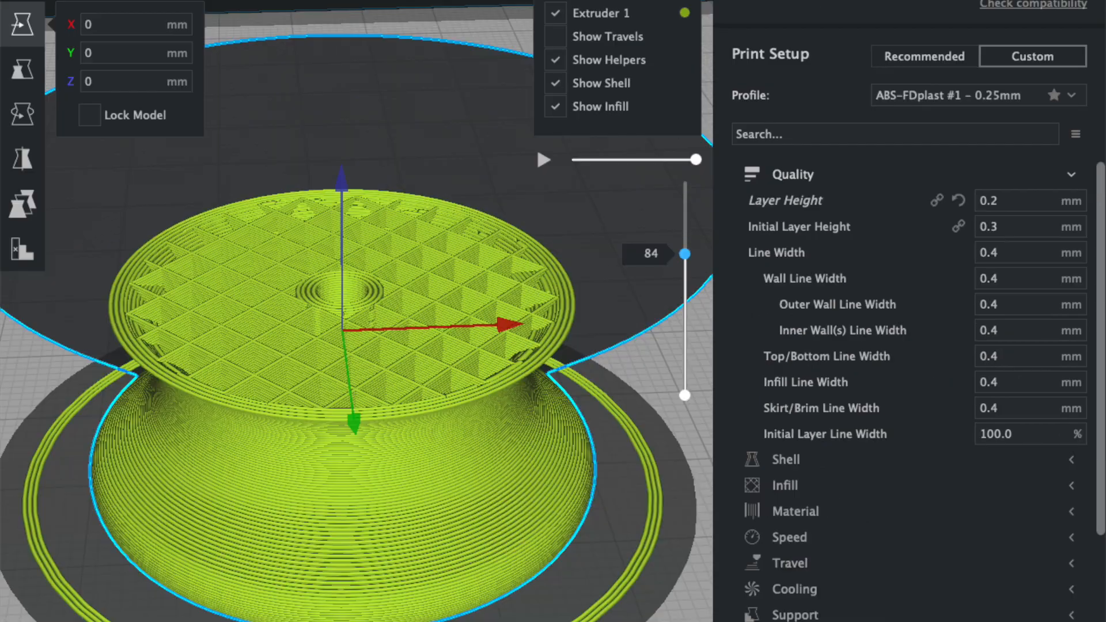